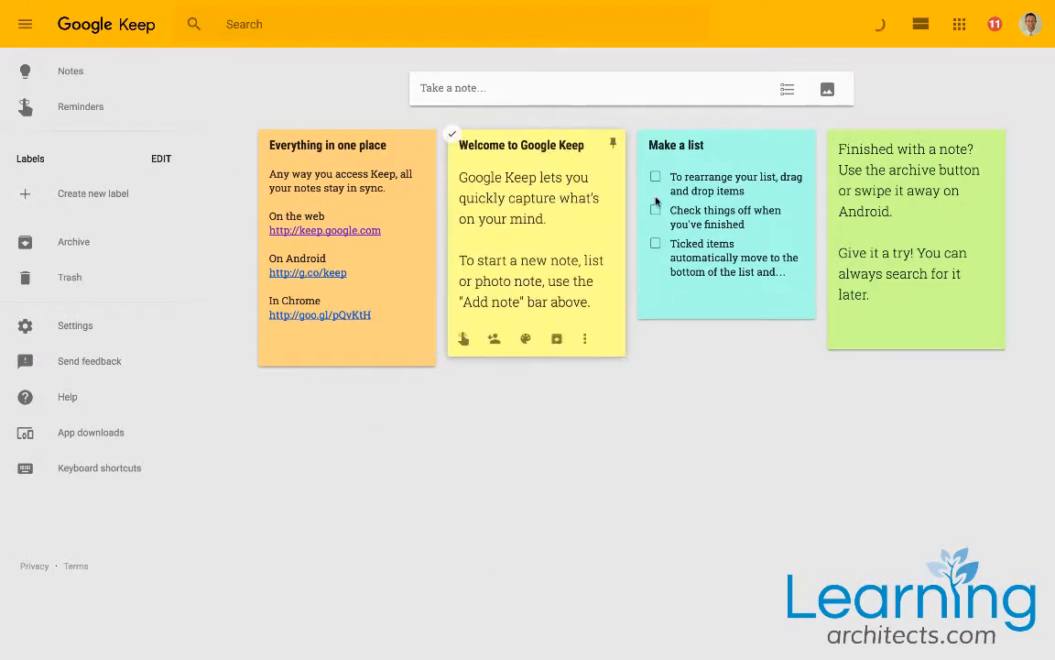
# - Move the "Make a list" note to the first position and archive the green "Finished with a note?" note
pyautogui.moveTo(733, 156); pyautogui.dragTo(385, 168)
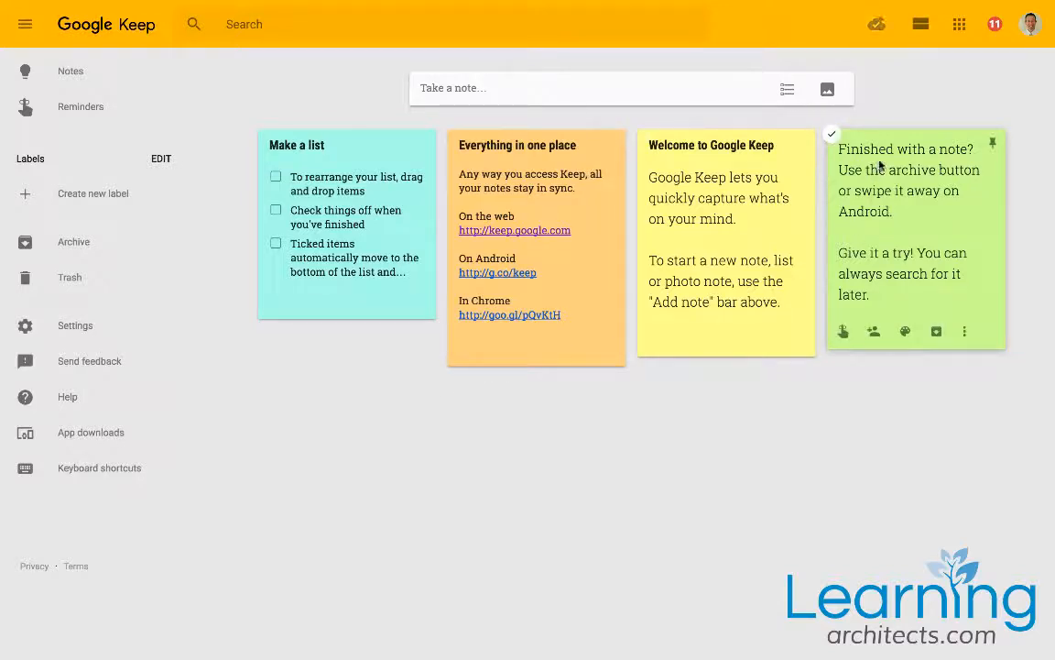
pyautogui.moveTo(878, 165); pyautogui.dragTo(925, 177)
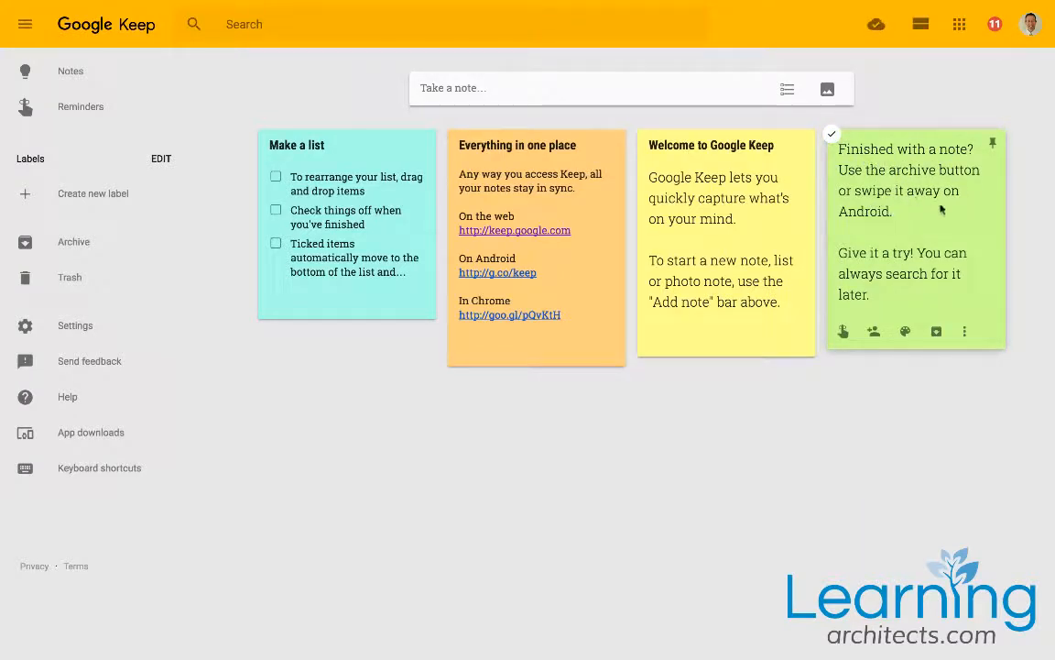
pyautogui.click(936, 334)
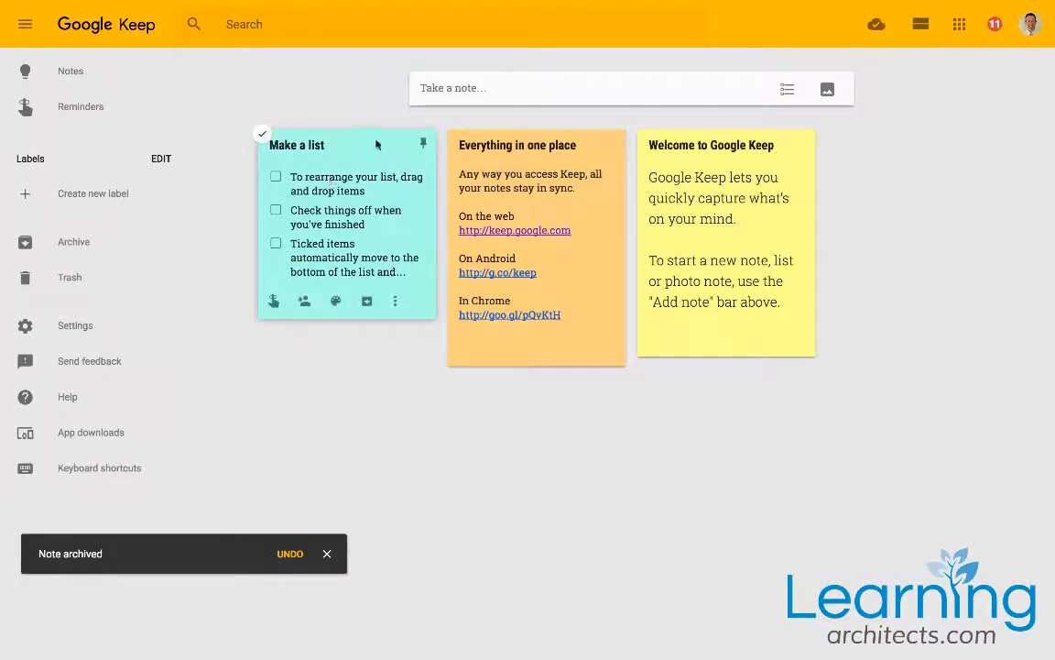
# - Show the main notes and view the notes with upcoming reminders
pyautogui.click(64, 75)
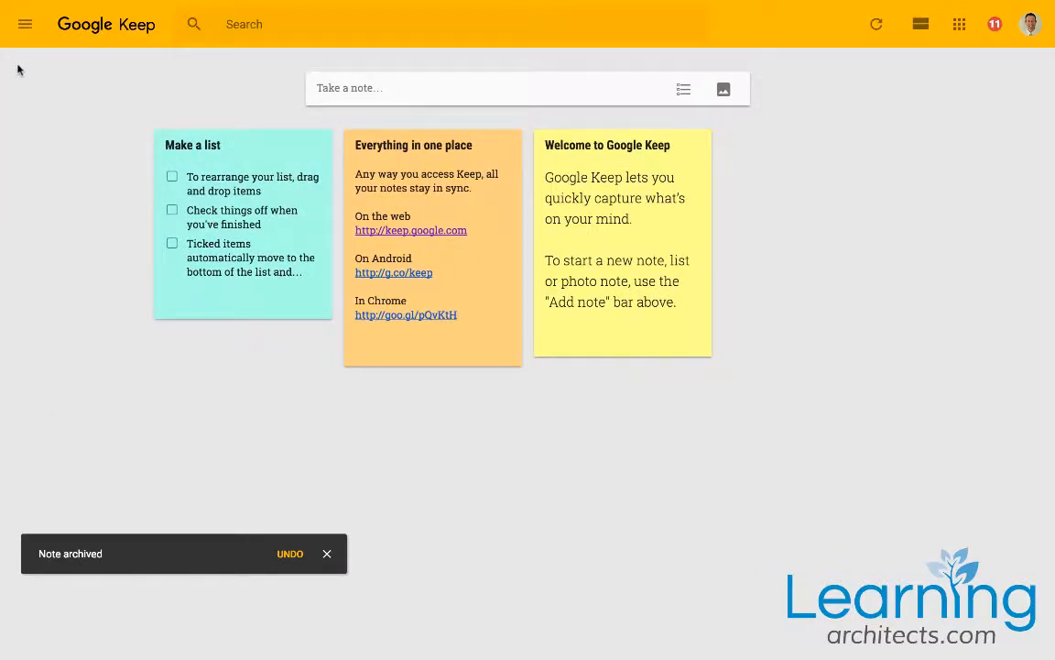
pyautogui.click(25, 24)
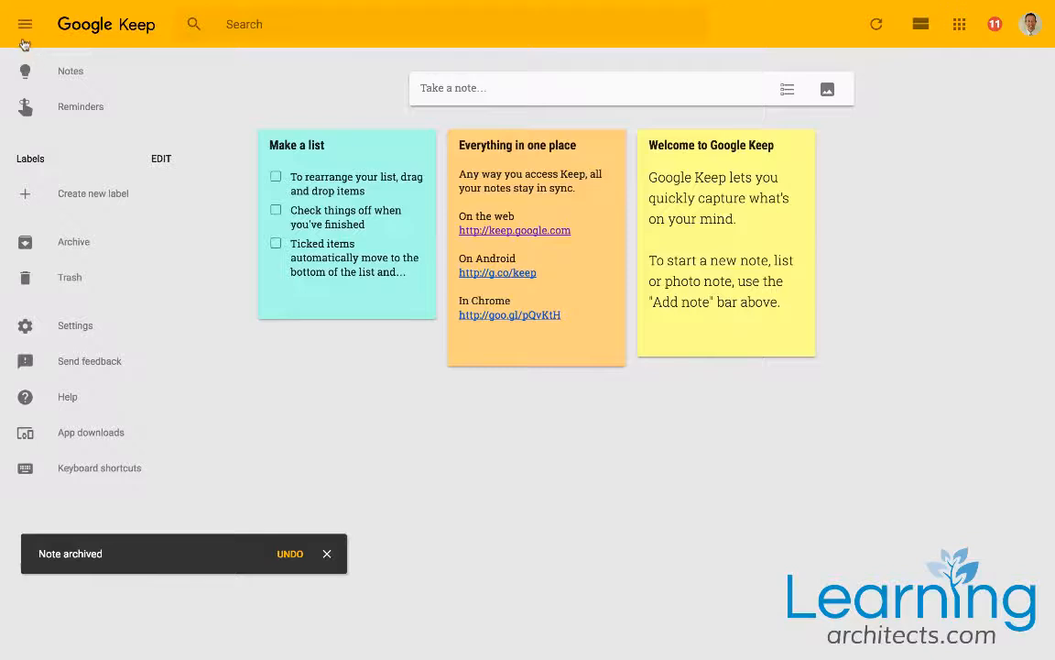
pyautogui.click(69, 110)
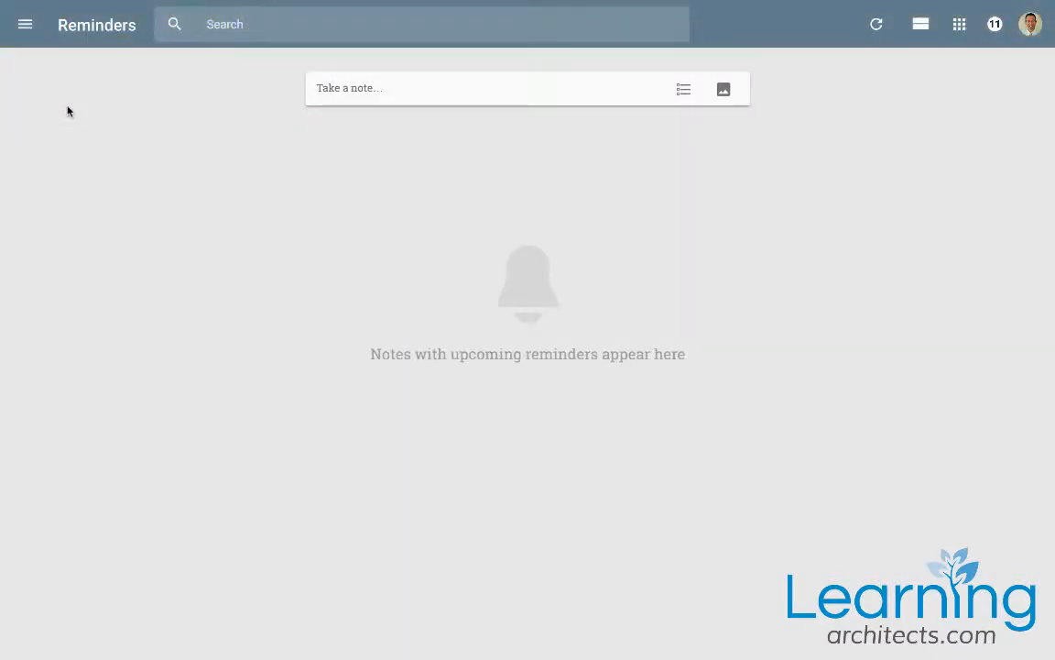
# - Create three new labels named Staffing, Property and Curriculum
pyautogui.click(25, 26)
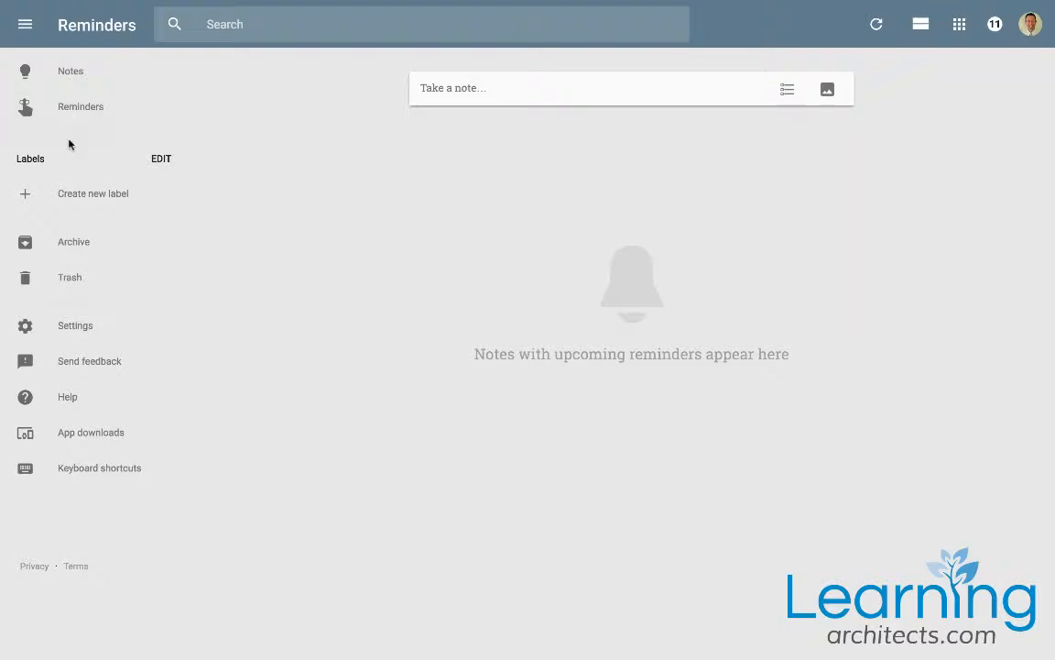
pyautogui.click(71, 196)
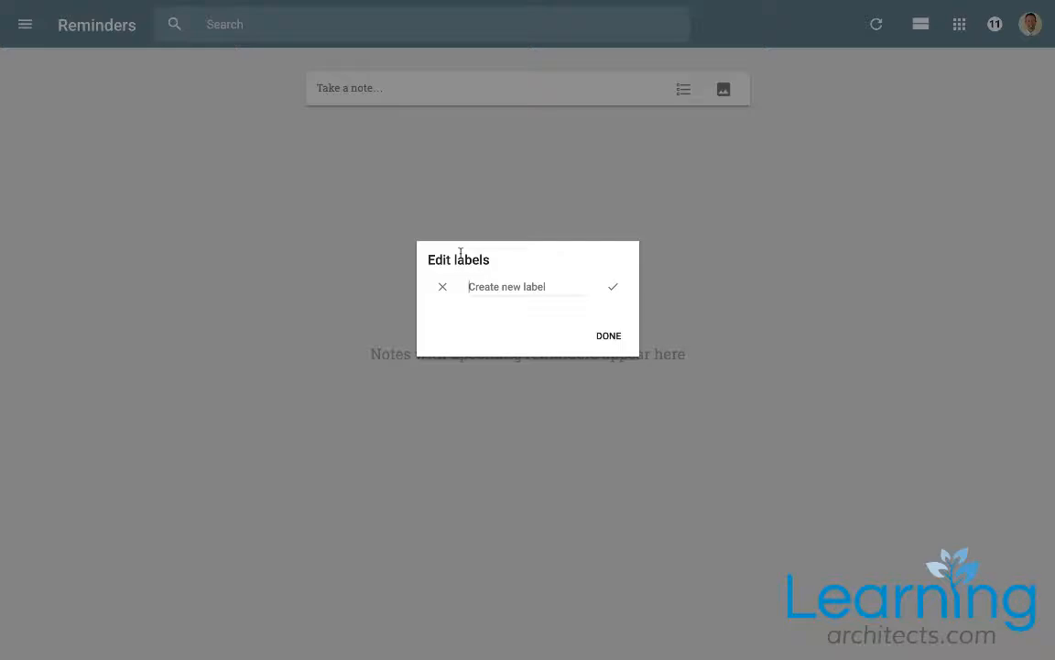
pyautogui.write('s')
pyautogui.write('taffing')
pyautogui.press('Return')
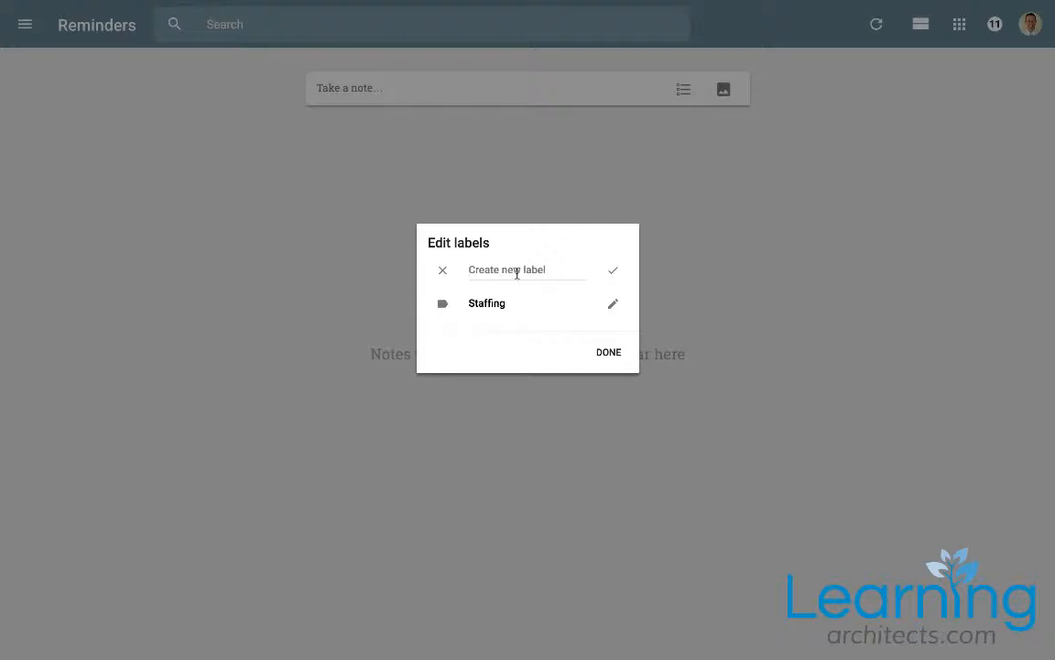
pyautogui.write('Property')
pyautogui.press('Return')
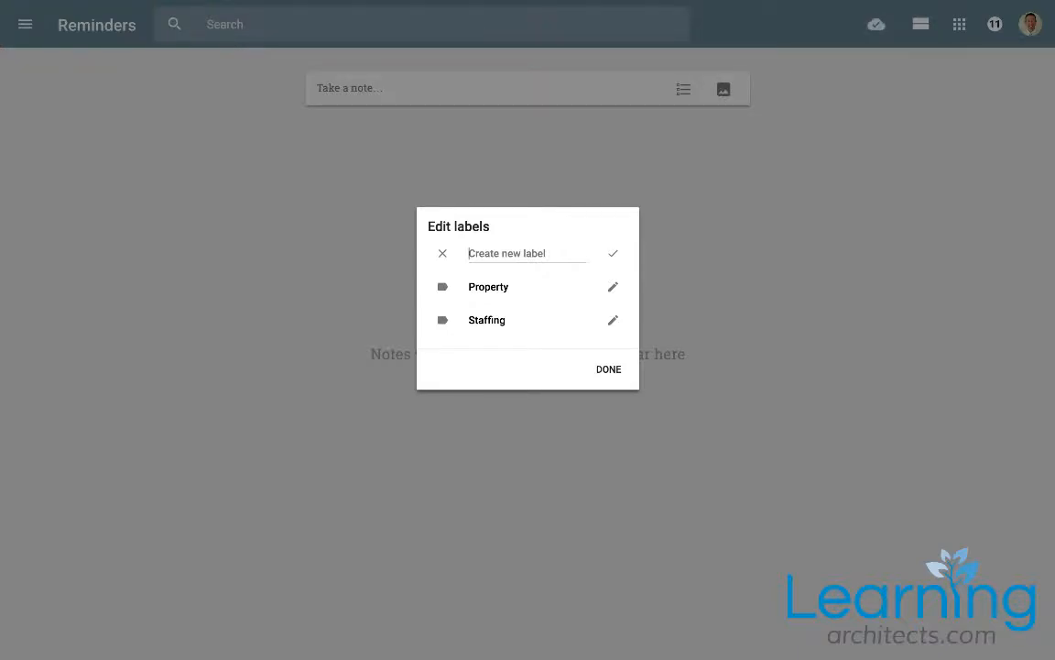
pyautogui.write('Curriculum')
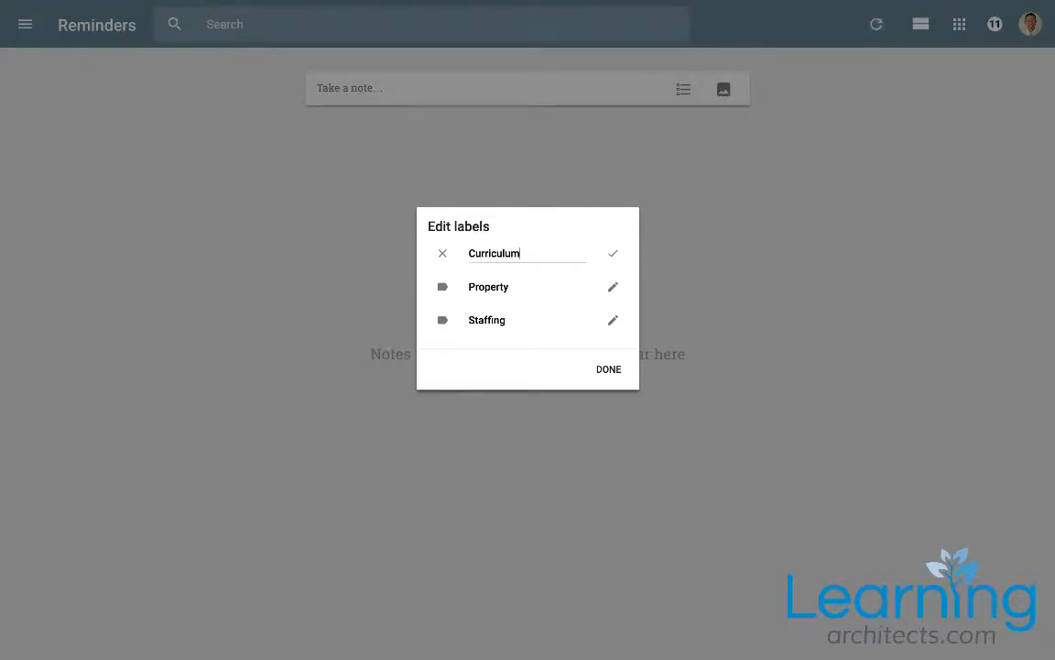
pyautogui.click(615, 370)
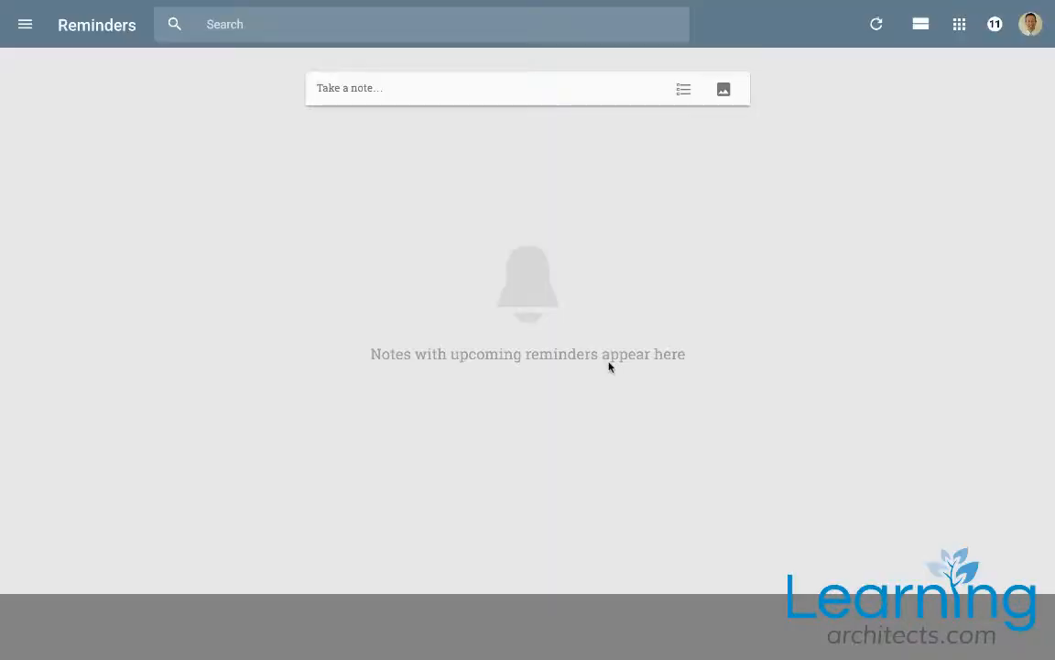
# - Try enabling rich link previews in the settings and cancel without saving
pyautogui.click(25, 27)
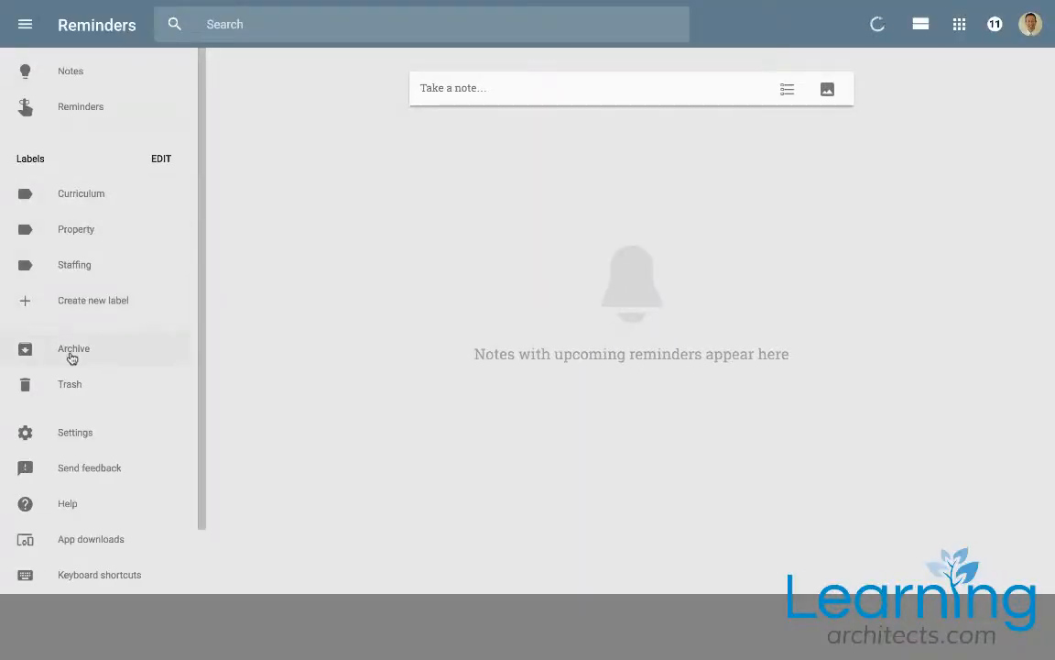
pyautogui.click(73, 439)
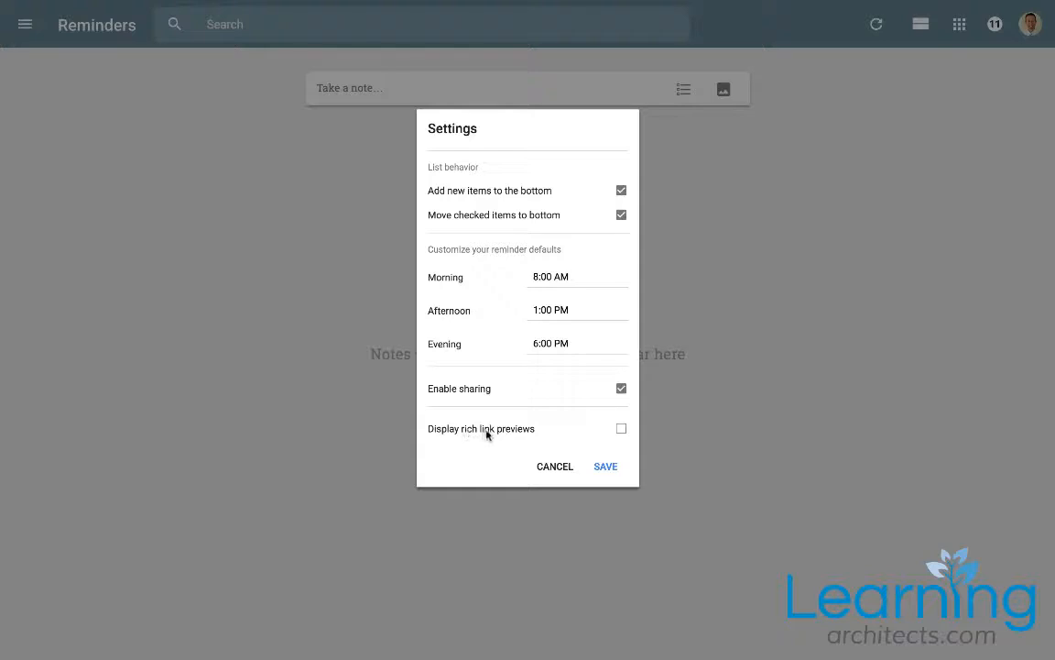
pyautogui.click(622, 429)
pyautogui.click(553, 469)
# - Review the list of keyboard shortcuts and close it
pyautogui.click(25, 25)
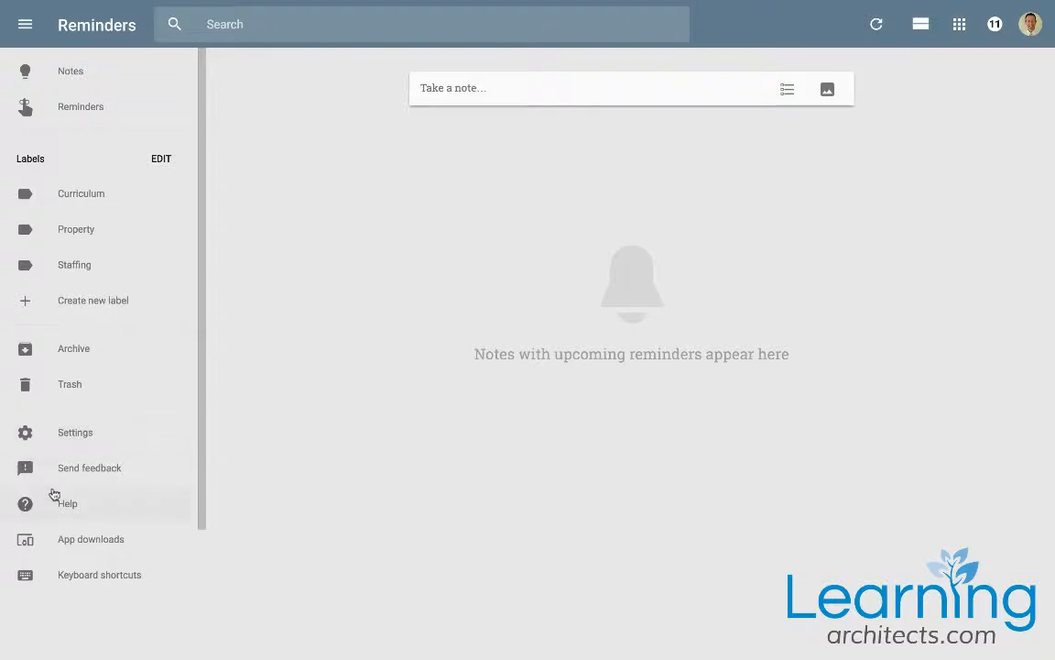
pyautogui.scroll(-3, 52, 495)
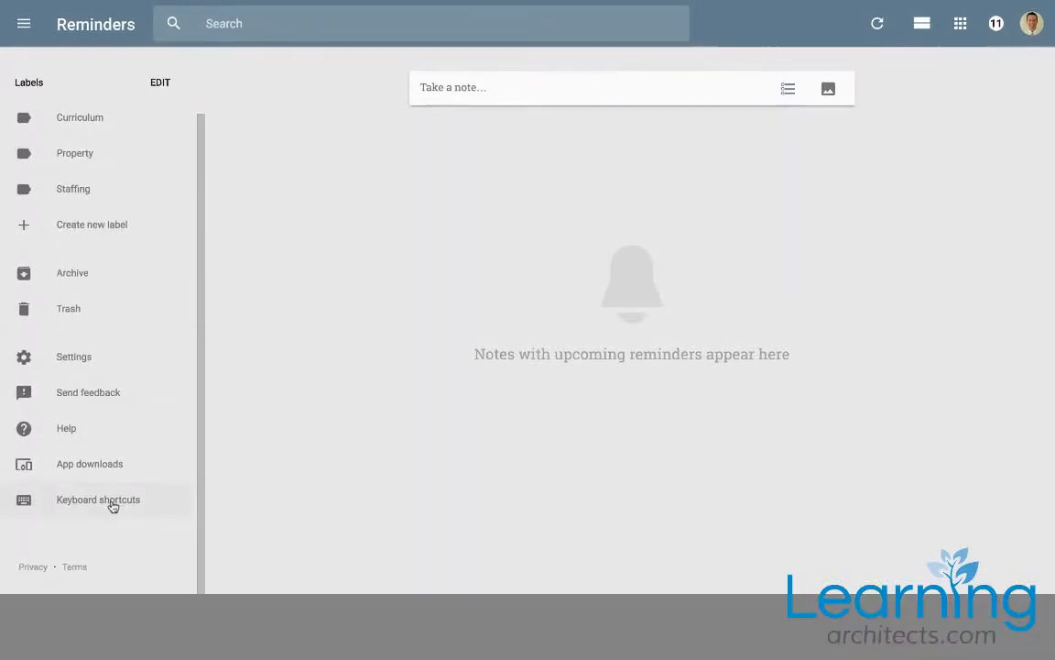
pyautogui.click(55, 495)
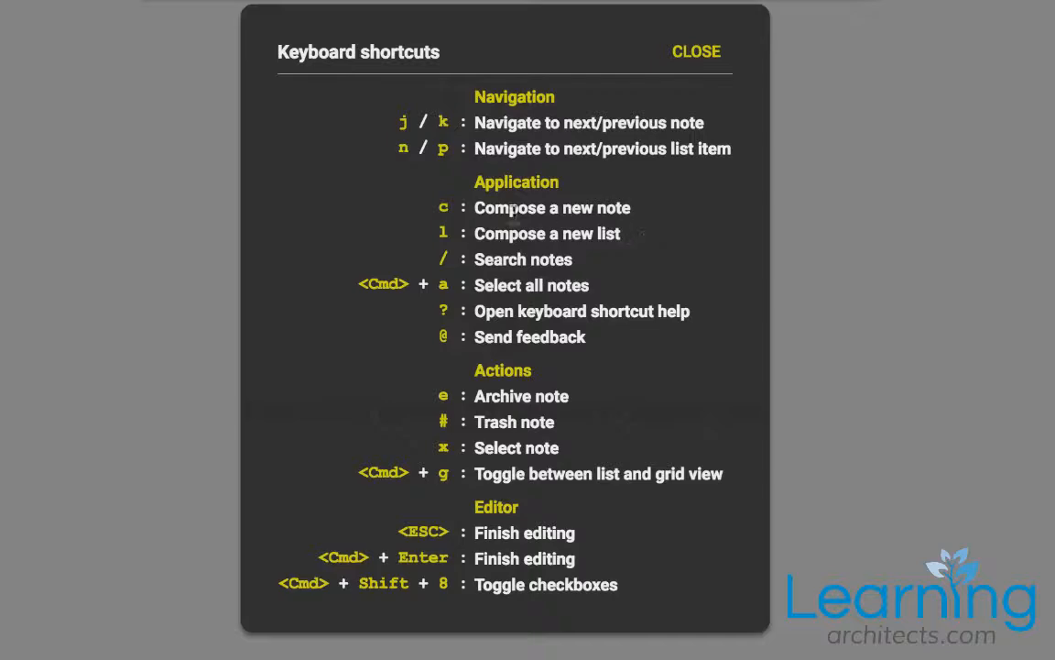
pyautogui.click(697, 54)
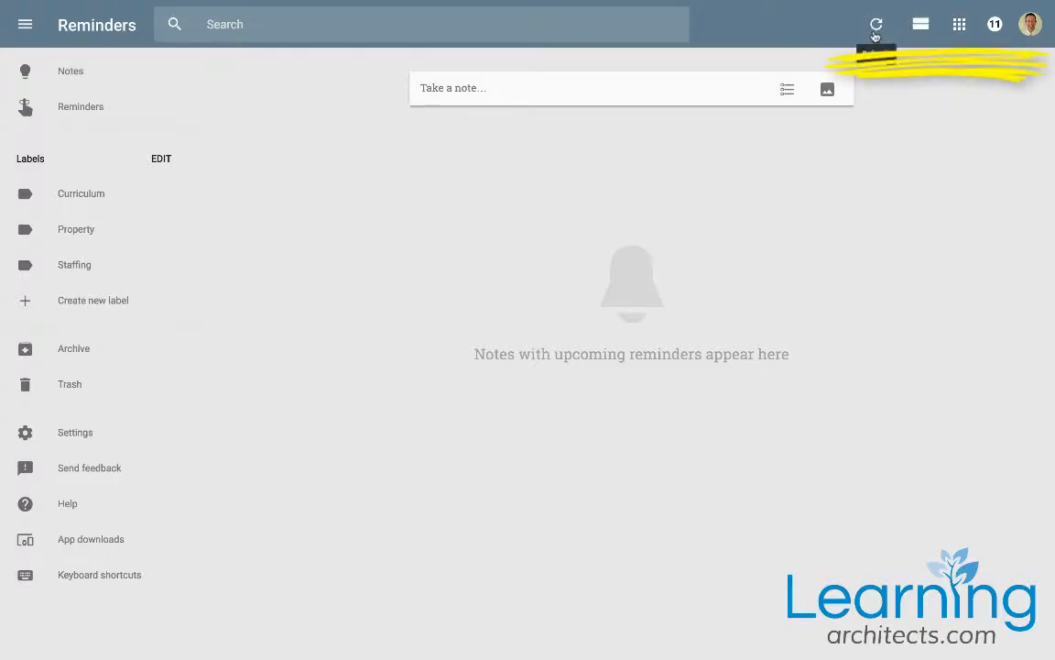
# - Compare the main notes in list view and grid view, finishing in grid view
pyautogui.click(921, 25)
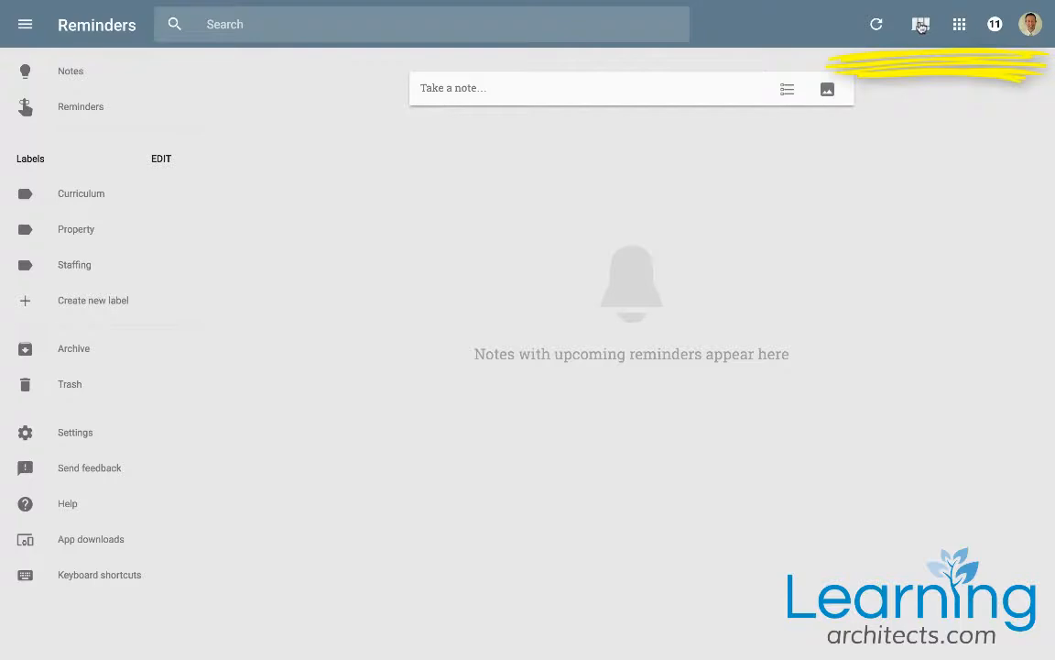
pyautogui.click(62, 73)
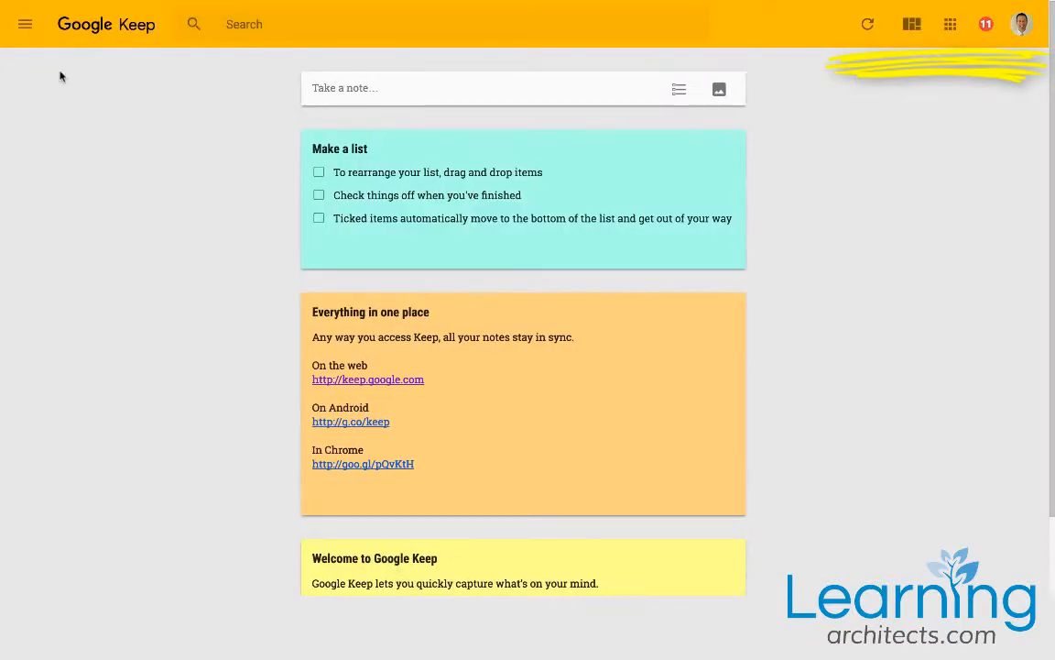
pyautogui.click(912, 25)
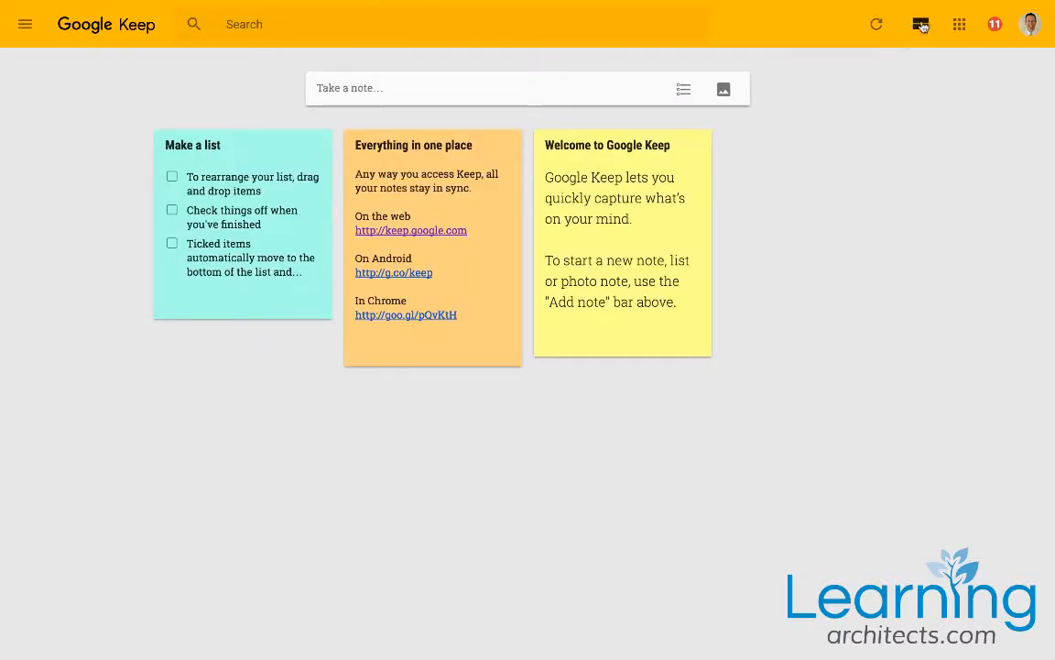
pyautogui.click(921, 26)
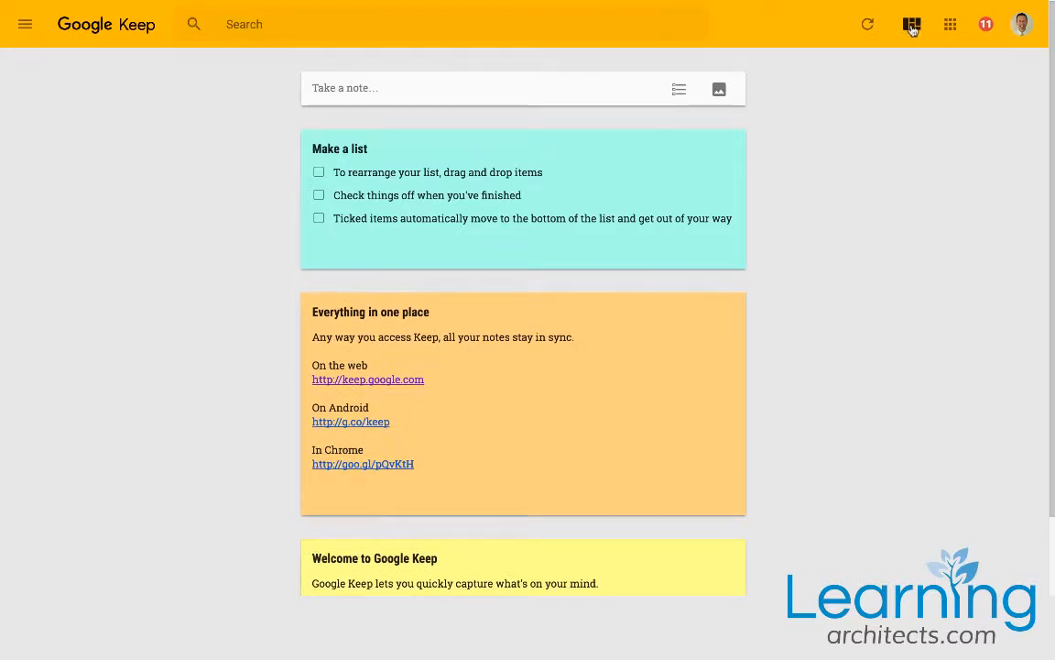
pyautogui.scroll(-2, 767, 278)
pyautogui.scroll(2, 768, 278)
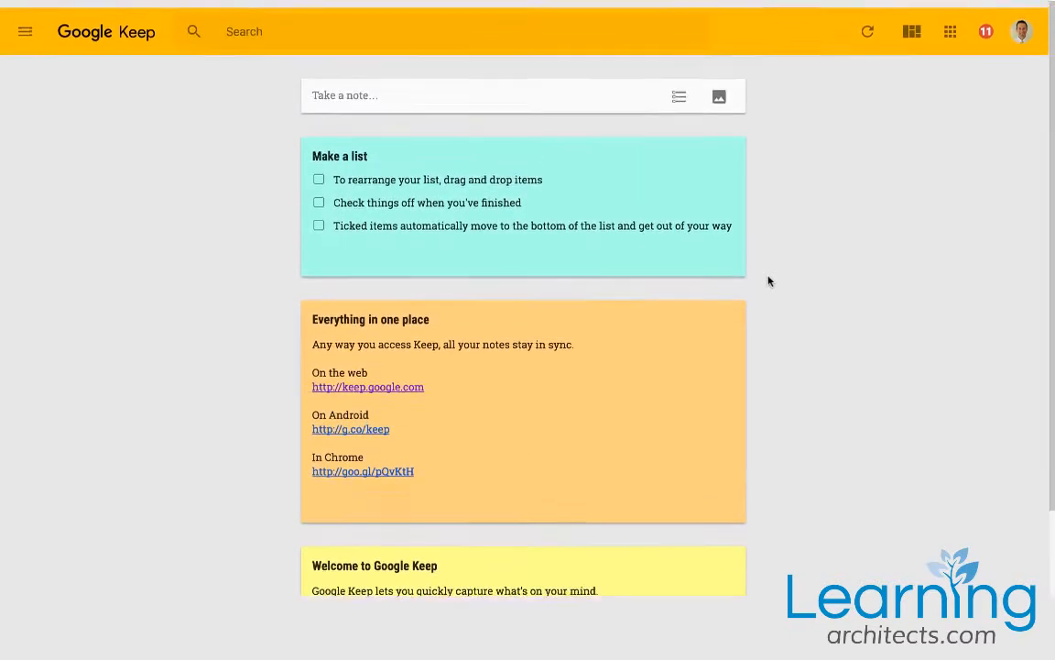
pyautogui.click(910, 28)
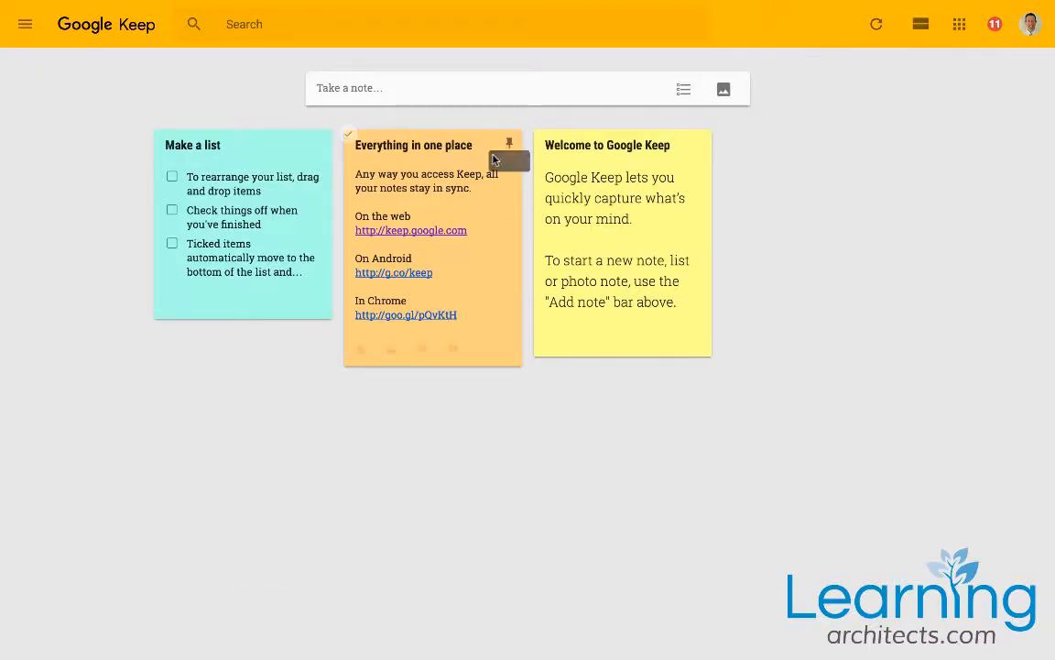
# - Start a new note titled "Shopping list" and share it with a suggested contact
pyautogui.click(341, 88)
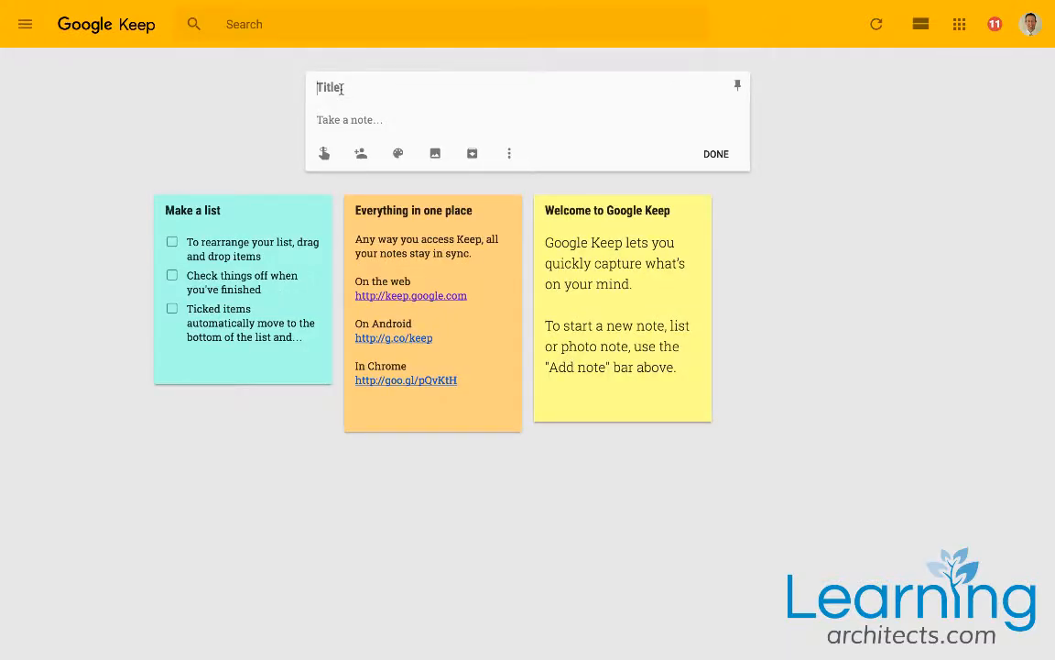
pyautogui.write('Shopping list')
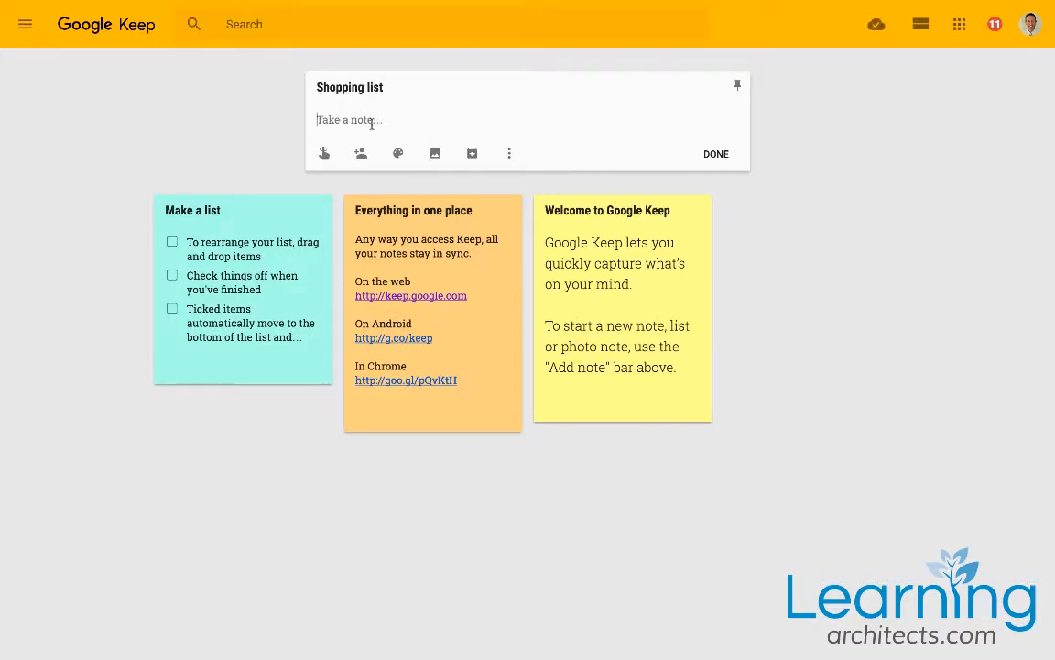
pyautogui.click(361, 154)
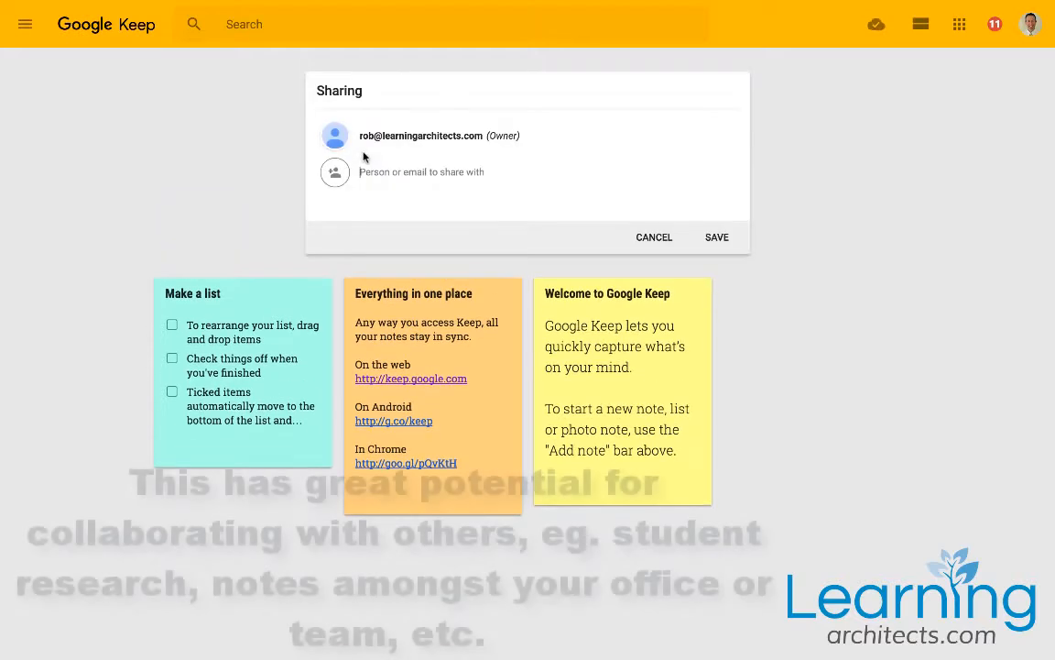
pyautogui.write('angel')
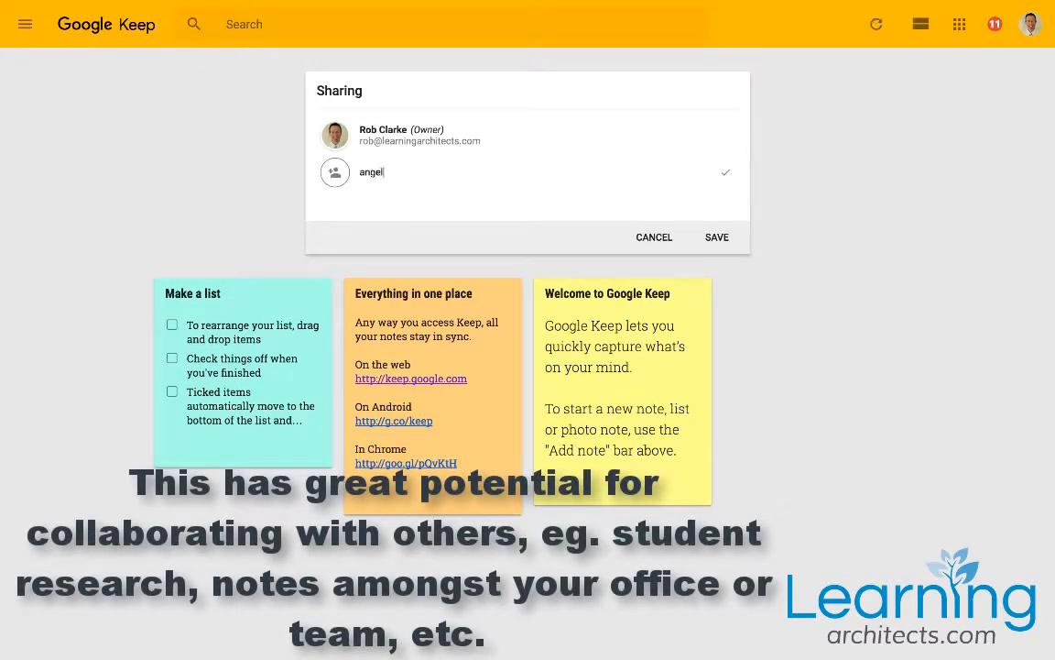
pyautogui.write('a')
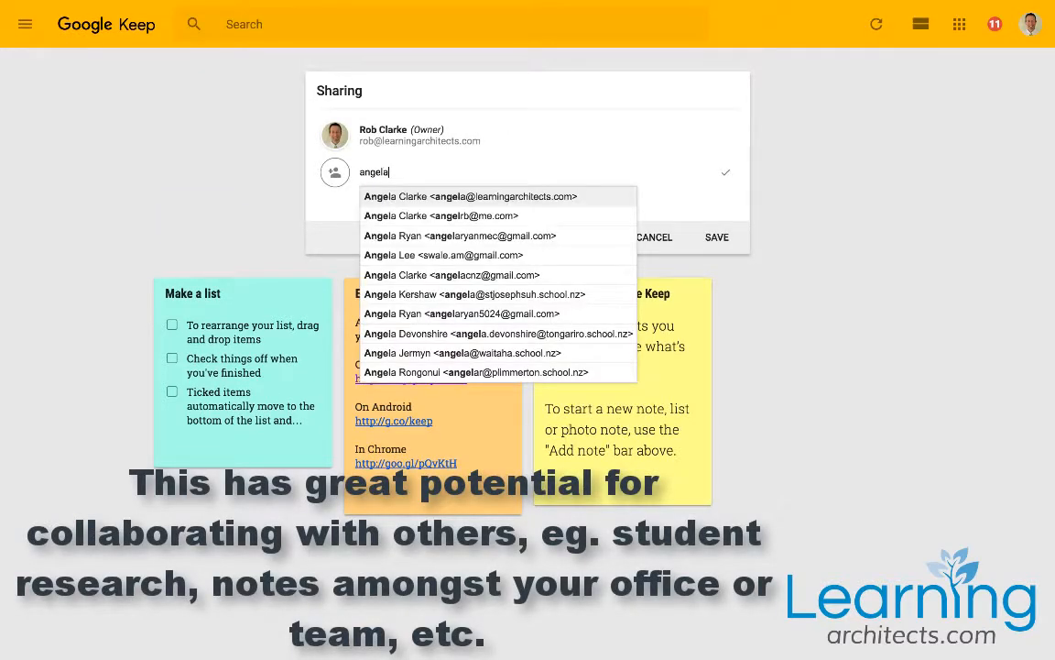
pyautogui.click(469, 196)
pyautogui.click(715, 237)
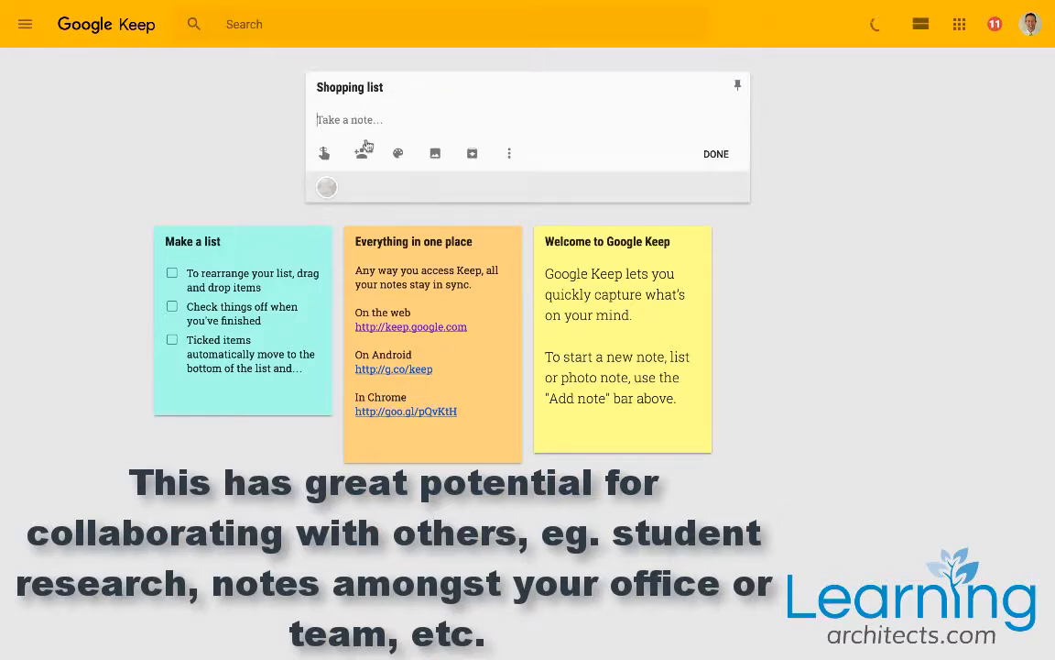
# - Turn the "Shopping list" note into a checkbox list with the items fruit, bread and eggs
pyautogui.click(509, 155)
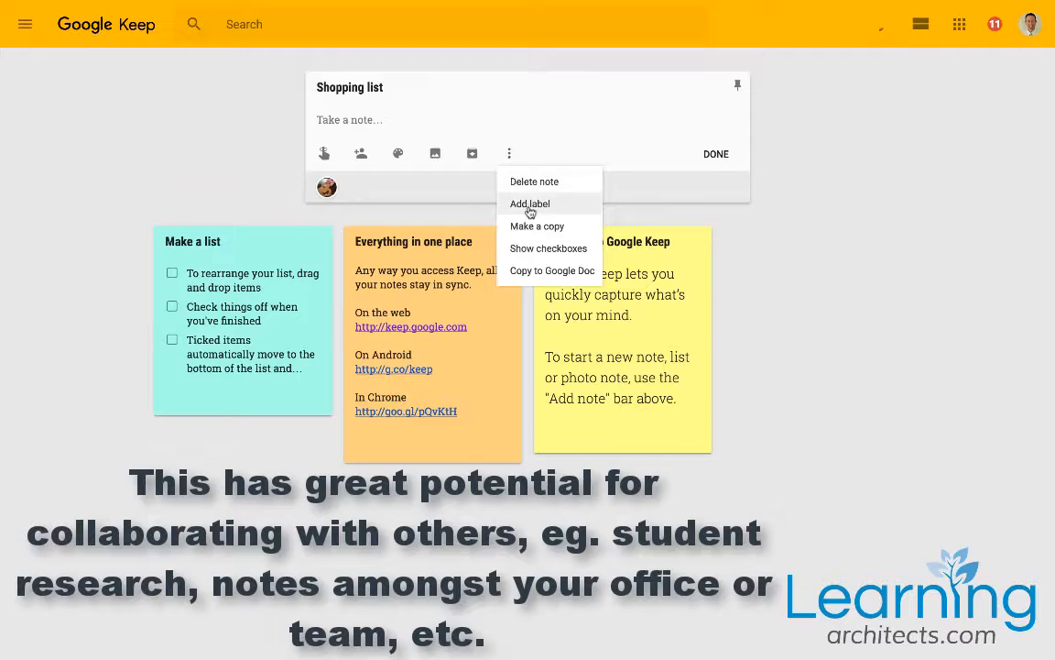
pyautogui.click(546, 248)
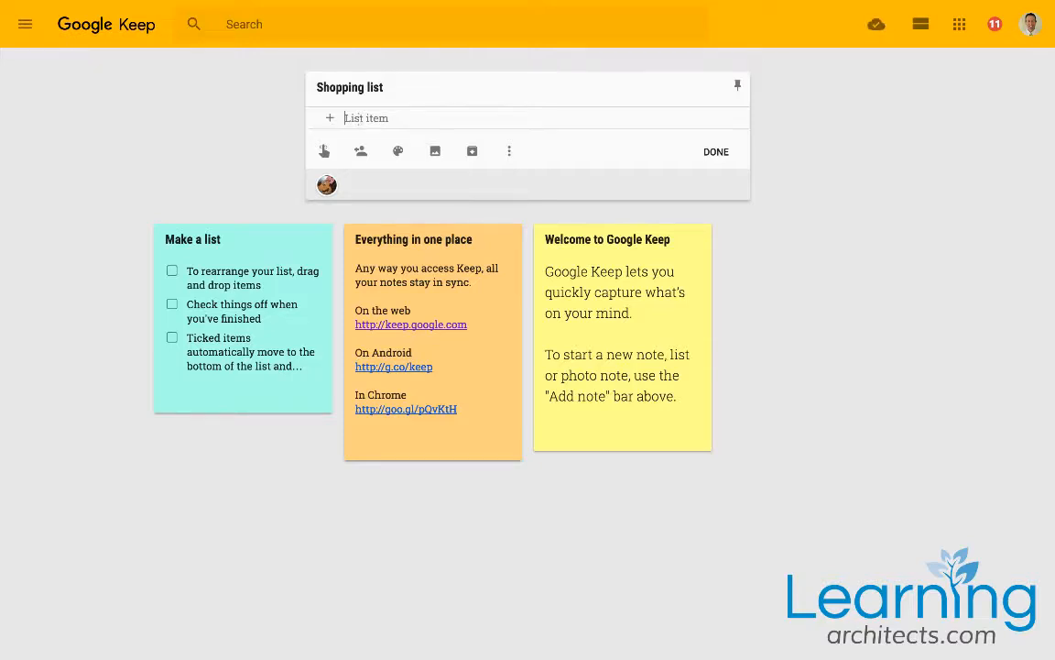
pyautogui.write('fruit')
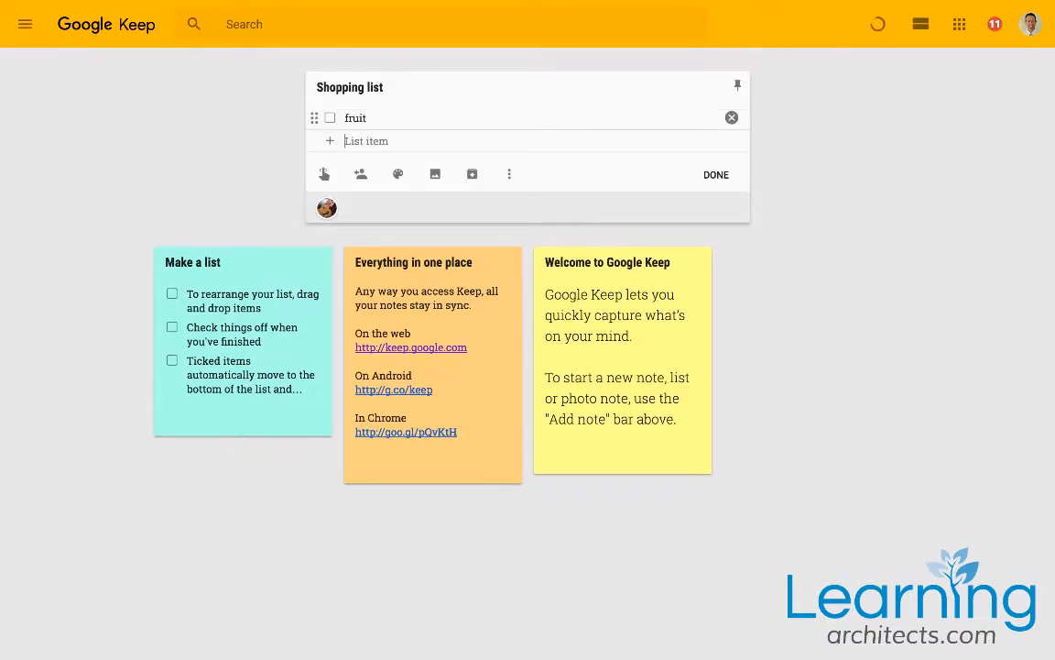
pyautogui.write('bread')
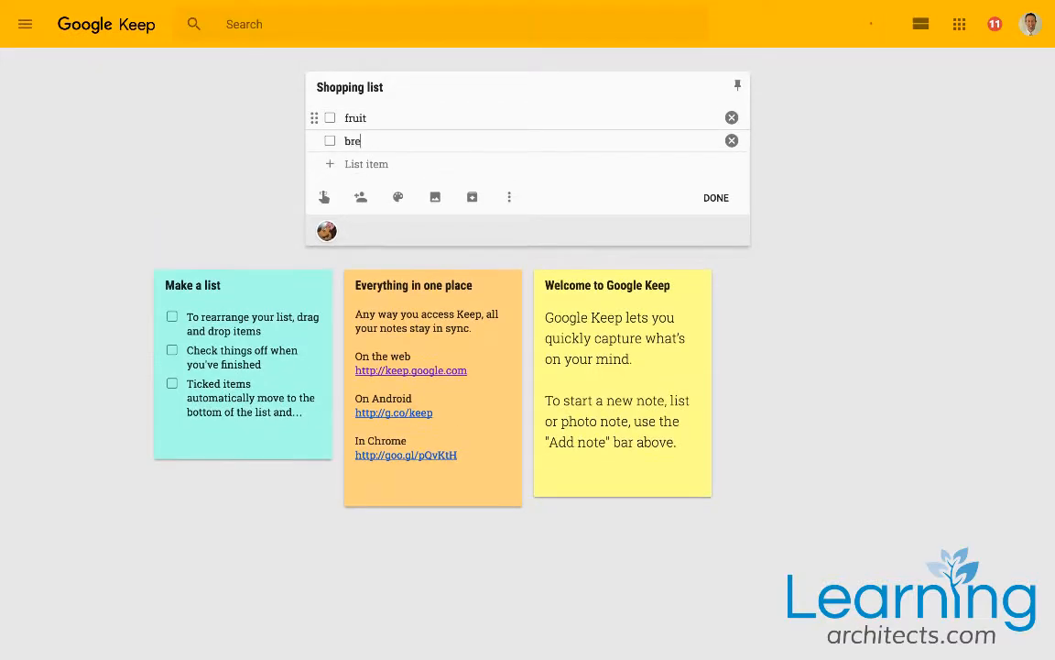
pyautogui.press('Return')
pyautogui.write('e')
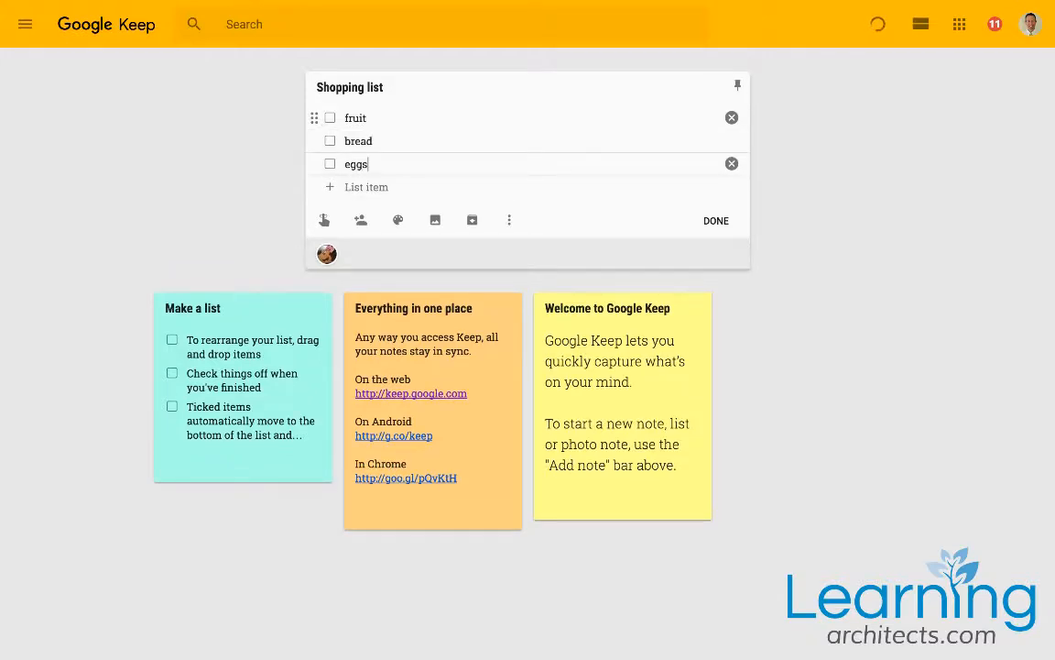
# - Complete the "Shopping list" note with the items eggs and icecream, and close the note
pyautogui.write('ggs')
pyautogui.click(424, 180)
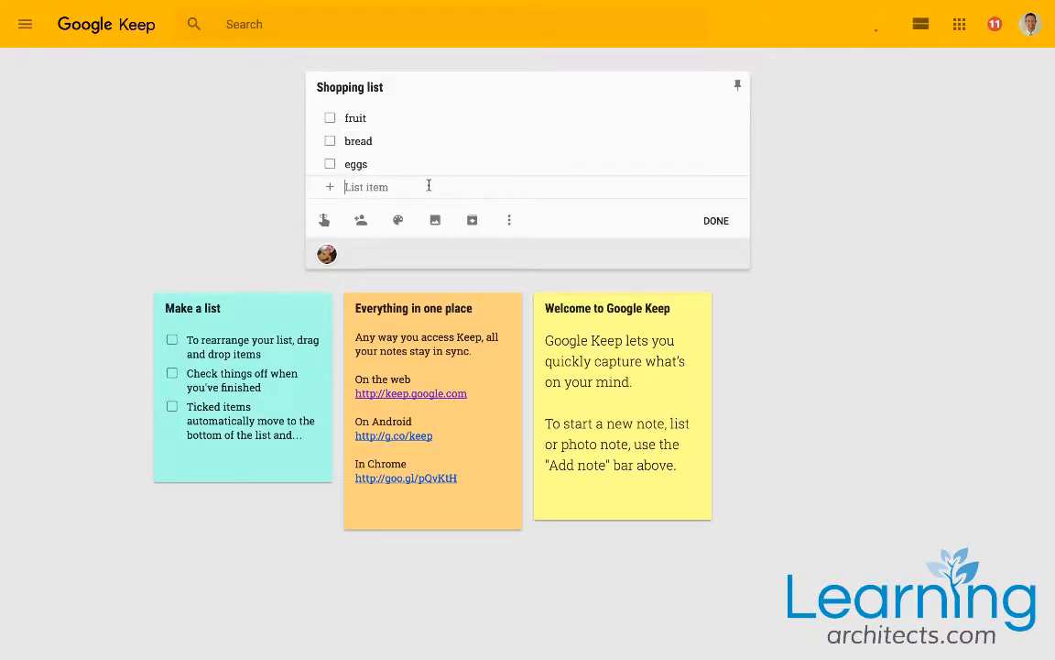
pyautogui.write('icecream')
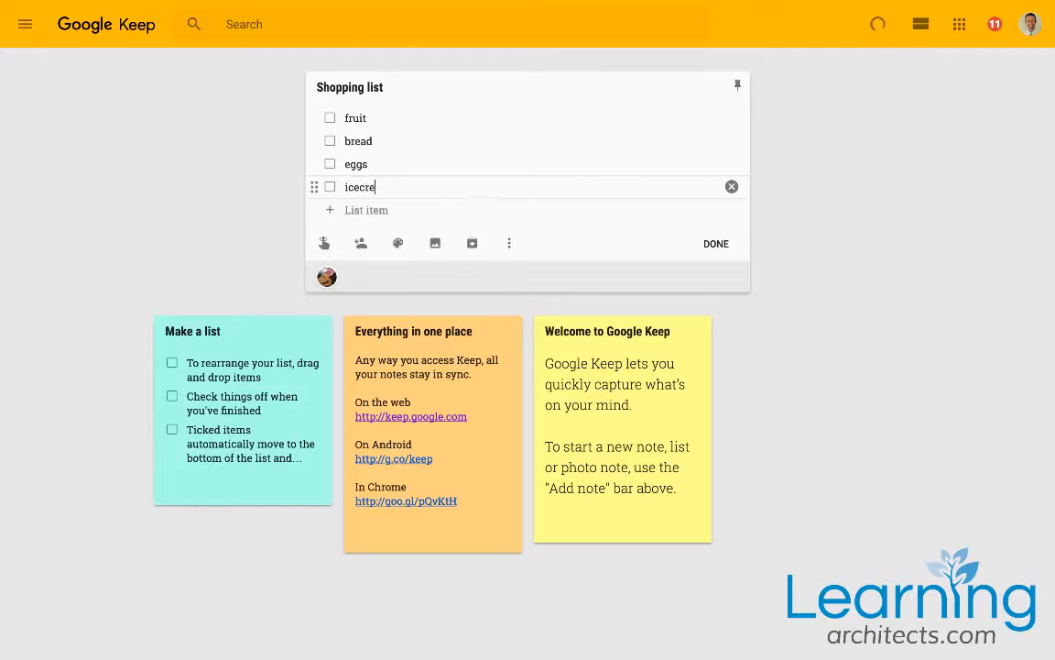
pyautogui.click(716, 244)
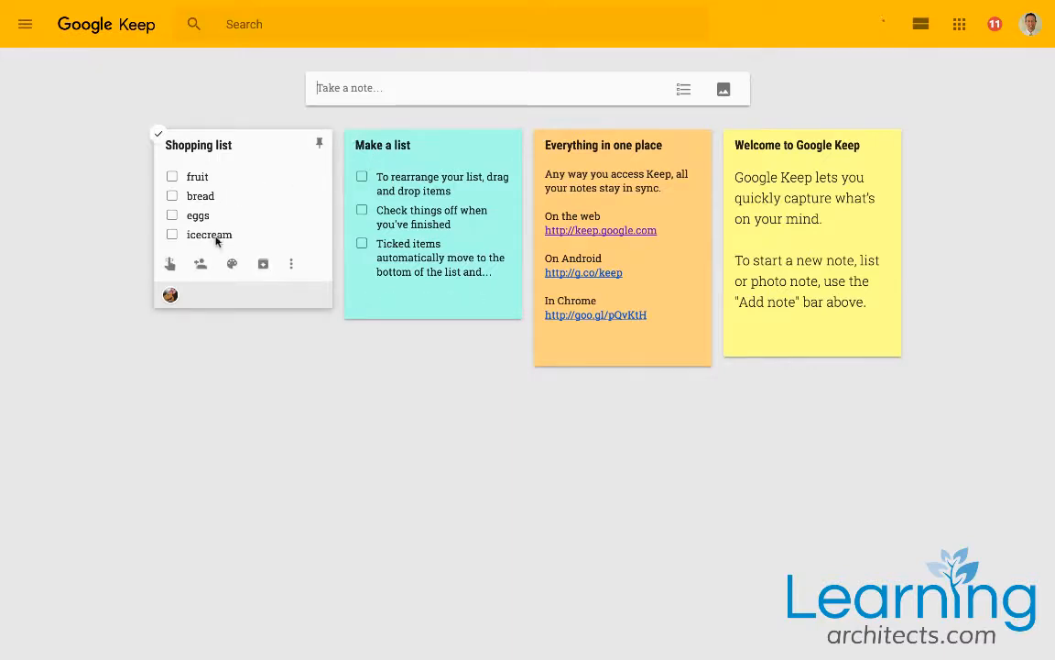
# - Create an untitled note reading "This is an example to show how to export it out to a Google Doc"
pyautogui.click(496, 89)
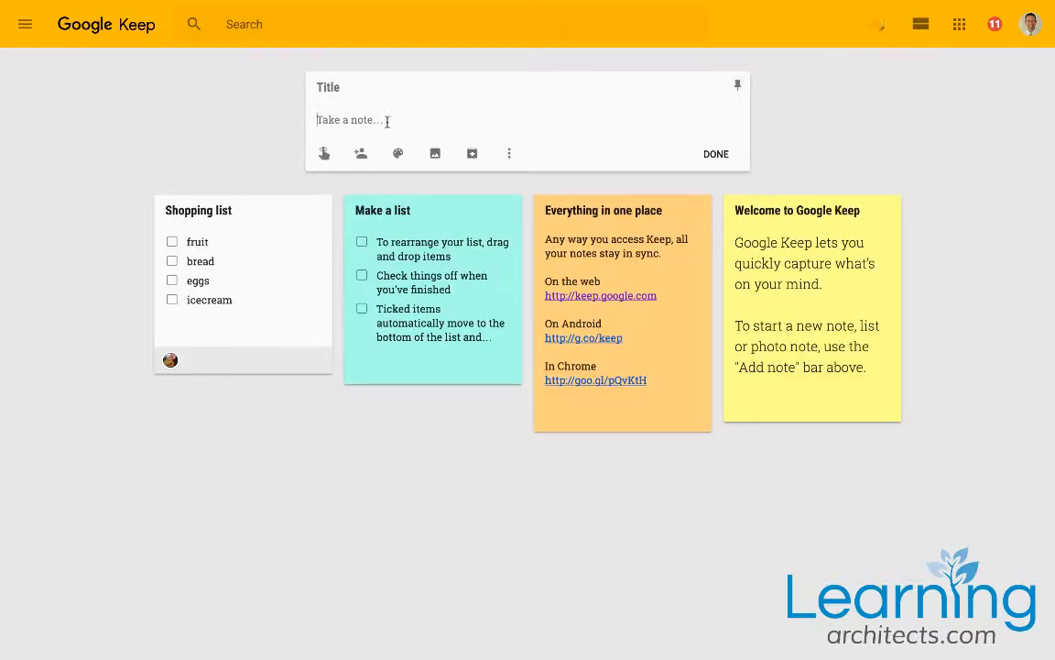
pyautogui.write('This is an example to s')
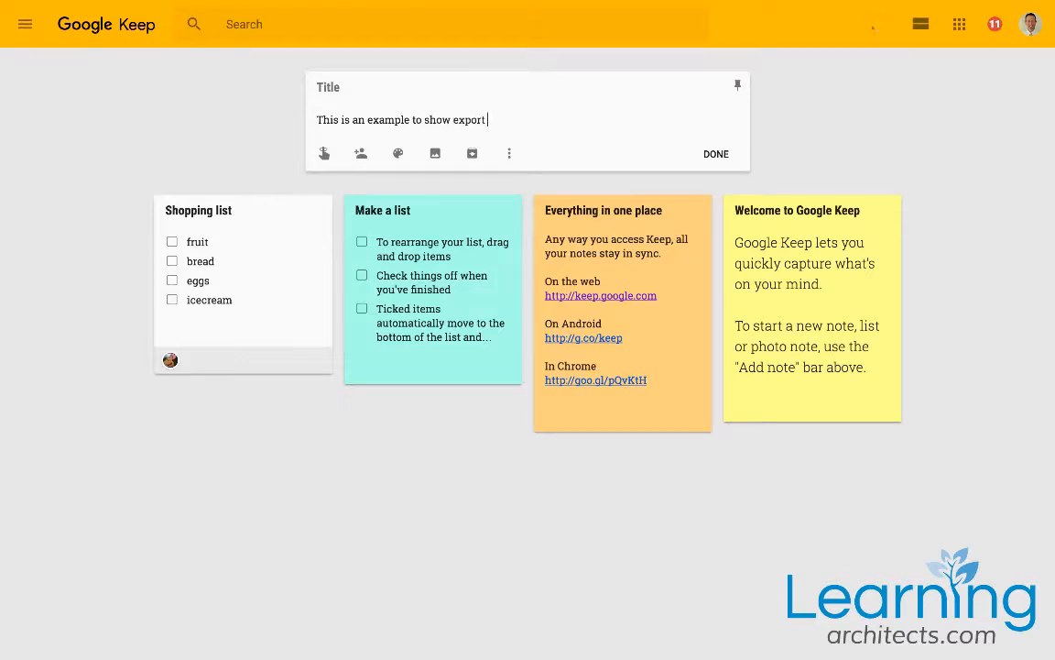
pyautogui.write('how to')
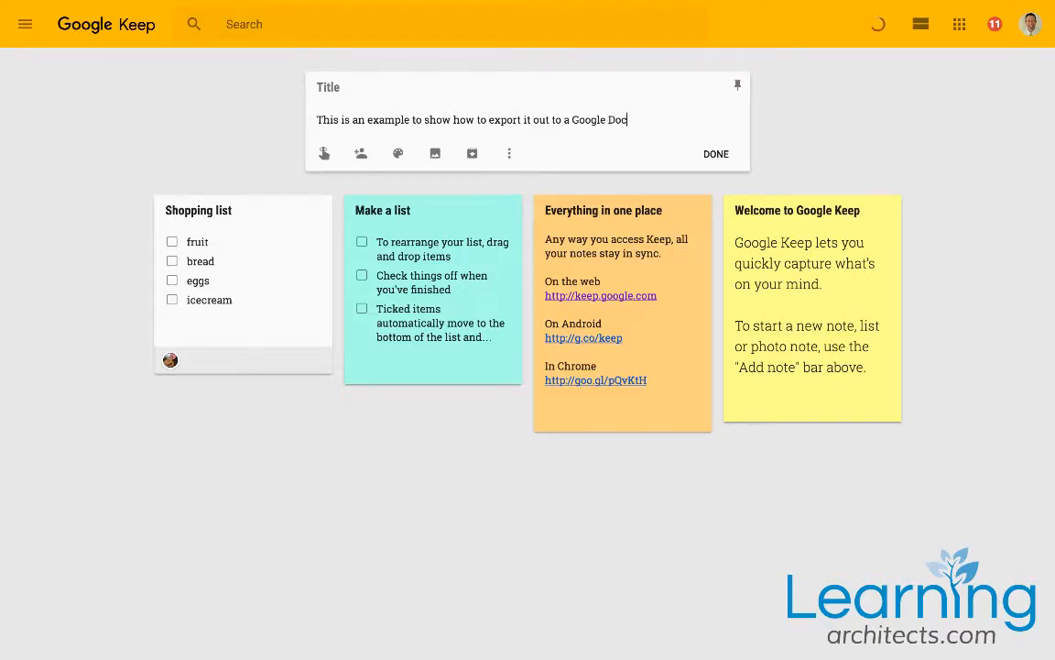
pyautogui.click(717, 154)
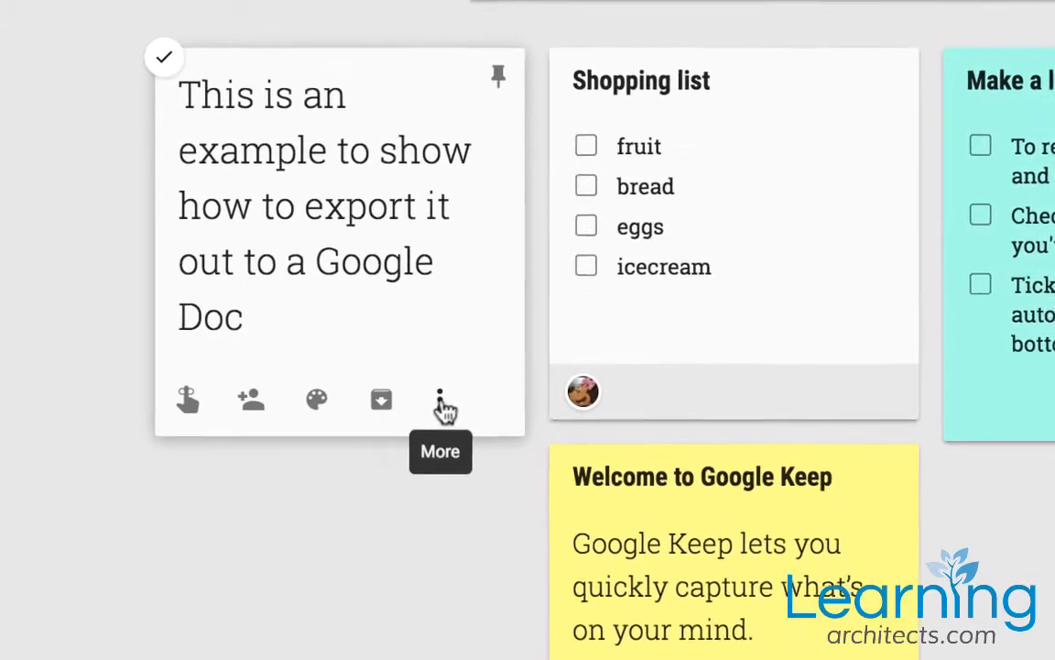
# - Look through the example note's additional options, including Copy to Google Doc, and view the note's contents before closing it
pyautogui.click(455, 418)
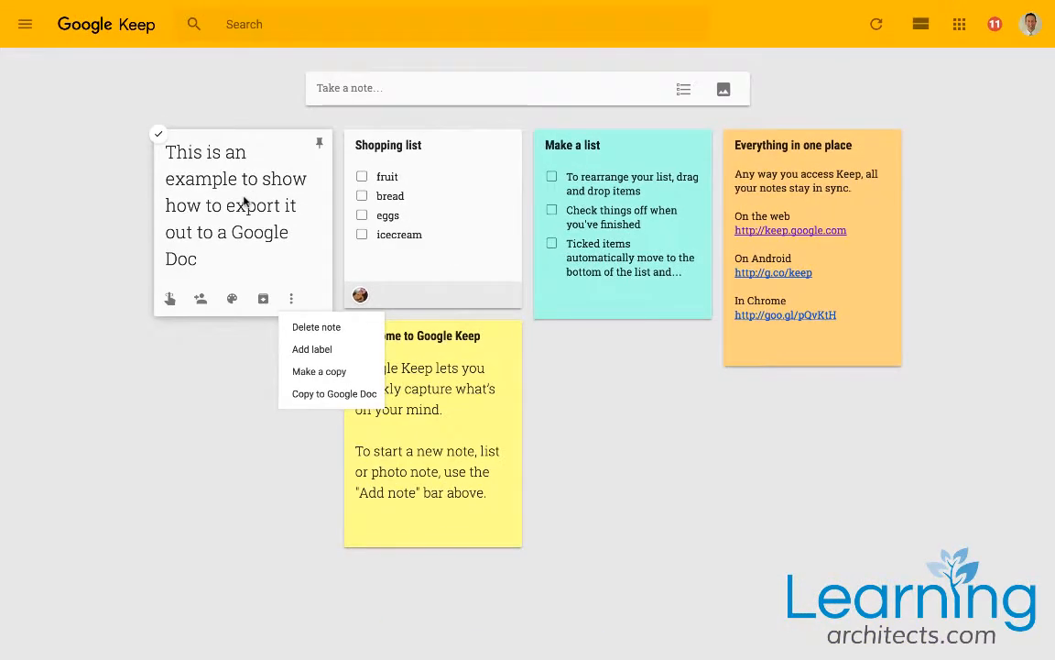
pyautogui.click(351, 202)
pyautogui.click(251, 277)
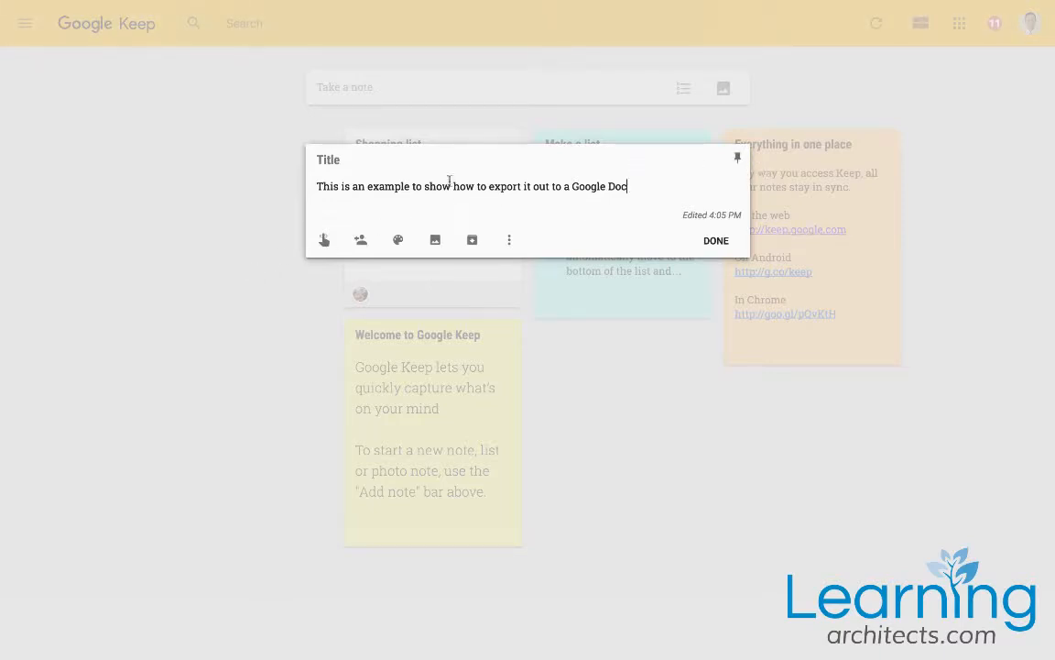
pyautogui.click(224, 220)
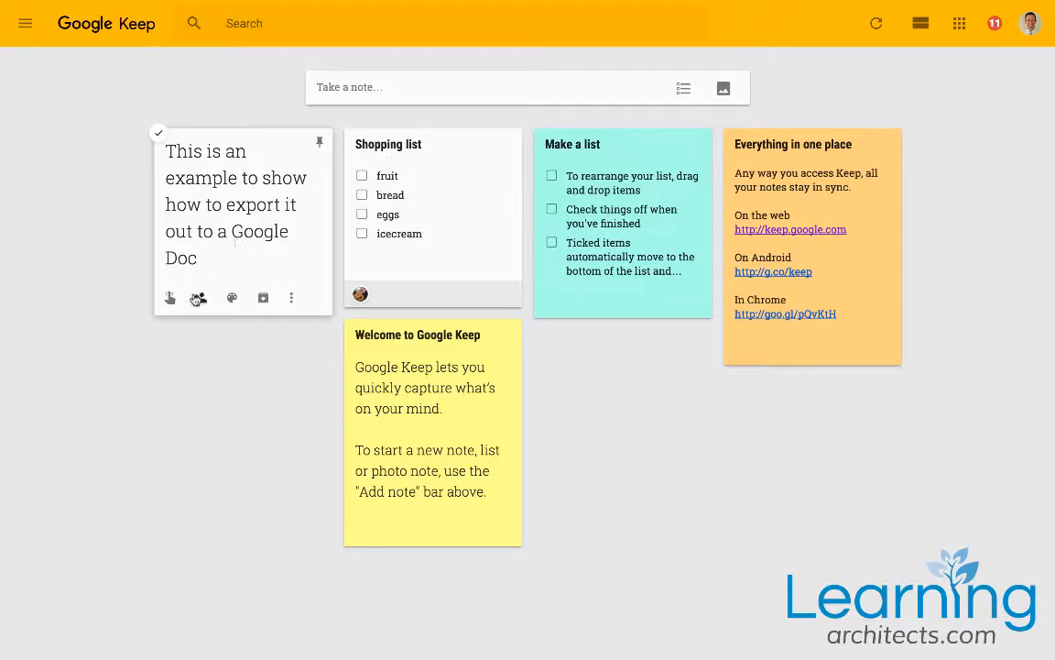
# - Colour the Google Doc example note orange and pin it
pyautogui.moveTo(232, 299)
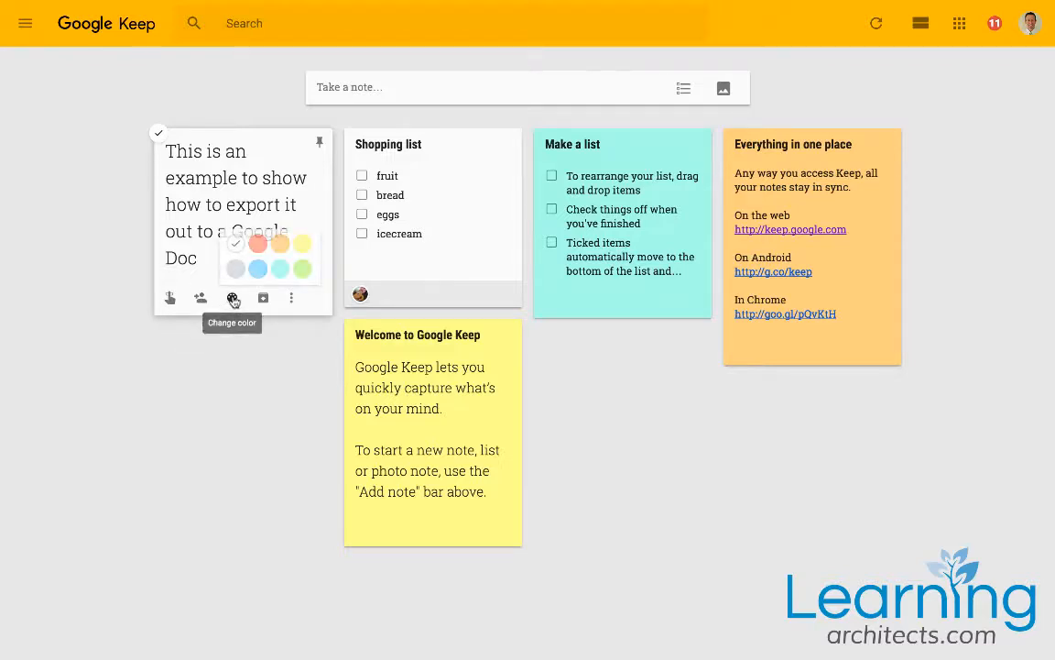
pyautogui.click(280, 242)
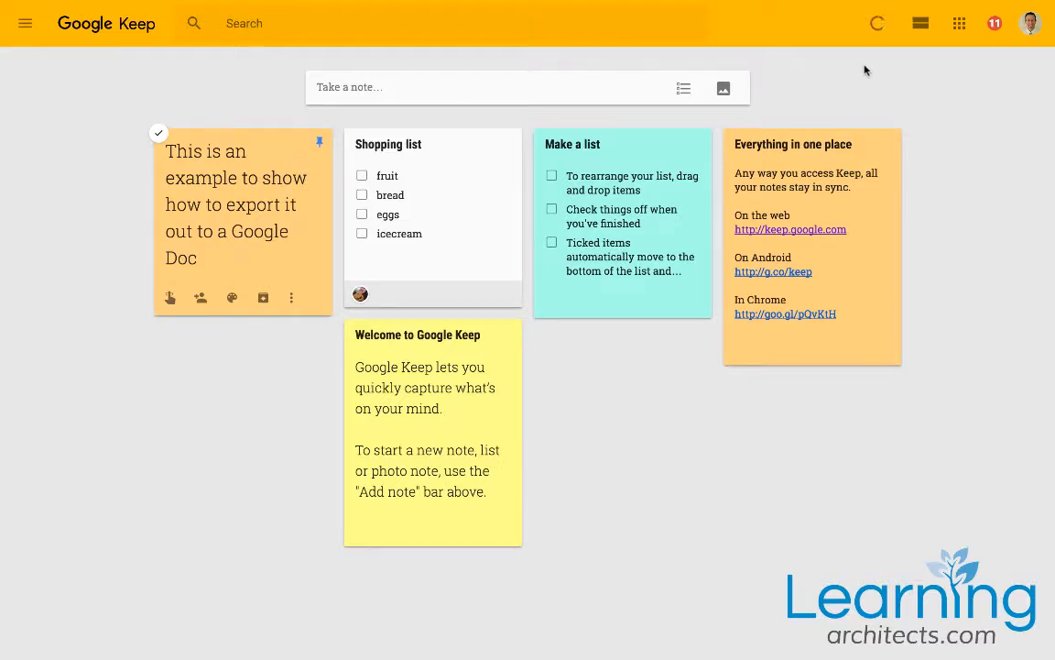
# - Review how the pinned note and the other notes are arranged in list view, and return to grid view
pyautogui.click(921, 25)
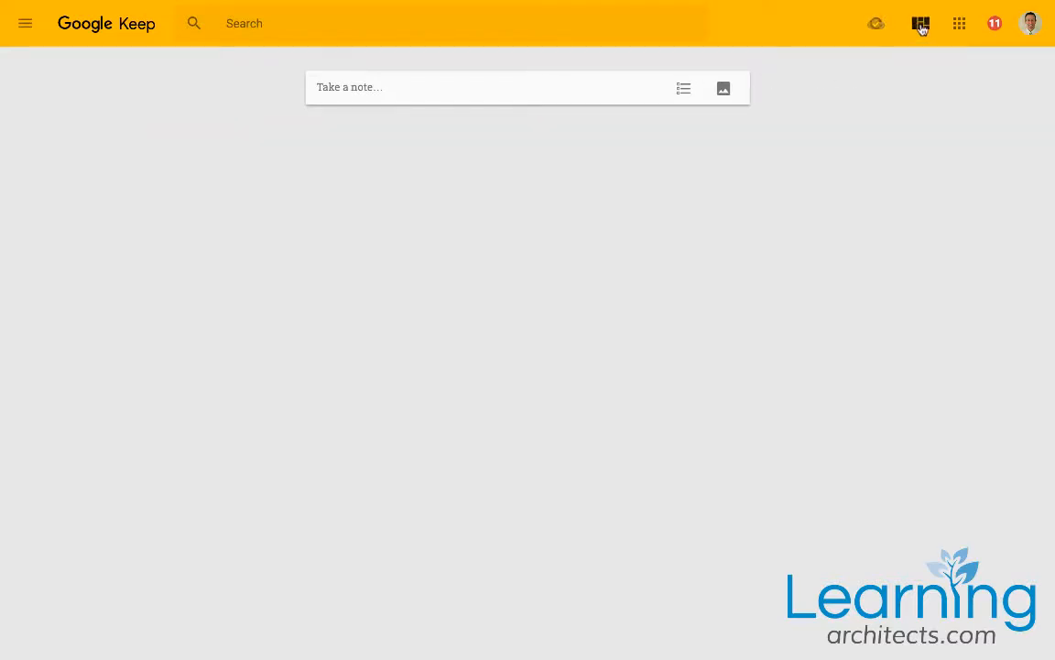
pyautogui.moveTo(577, 195)
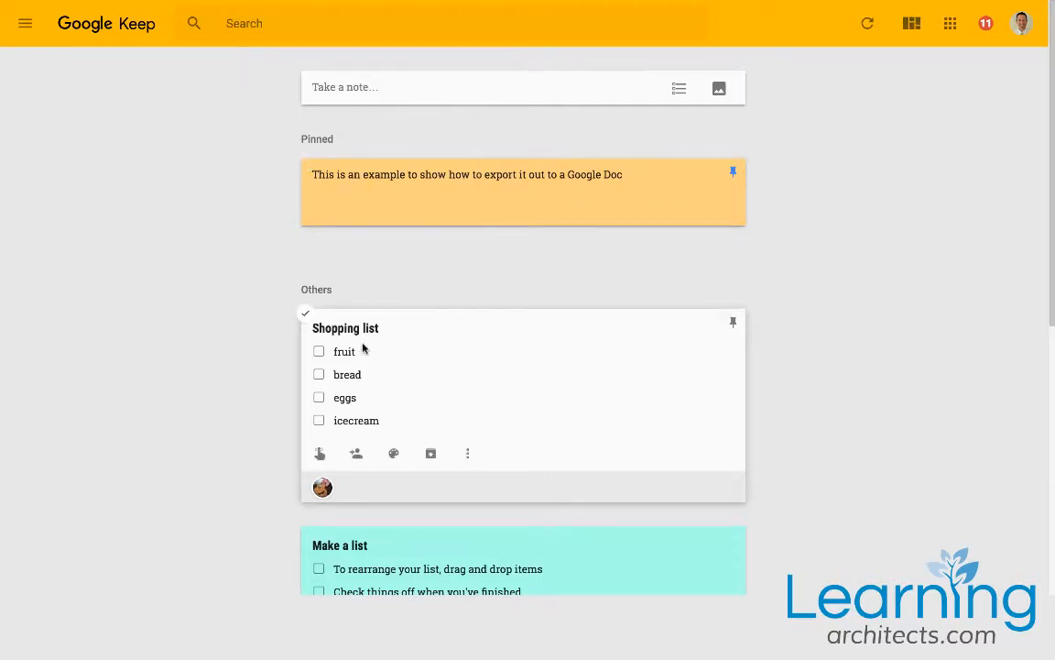
pyautogui.scroll(-5, 363, 347)
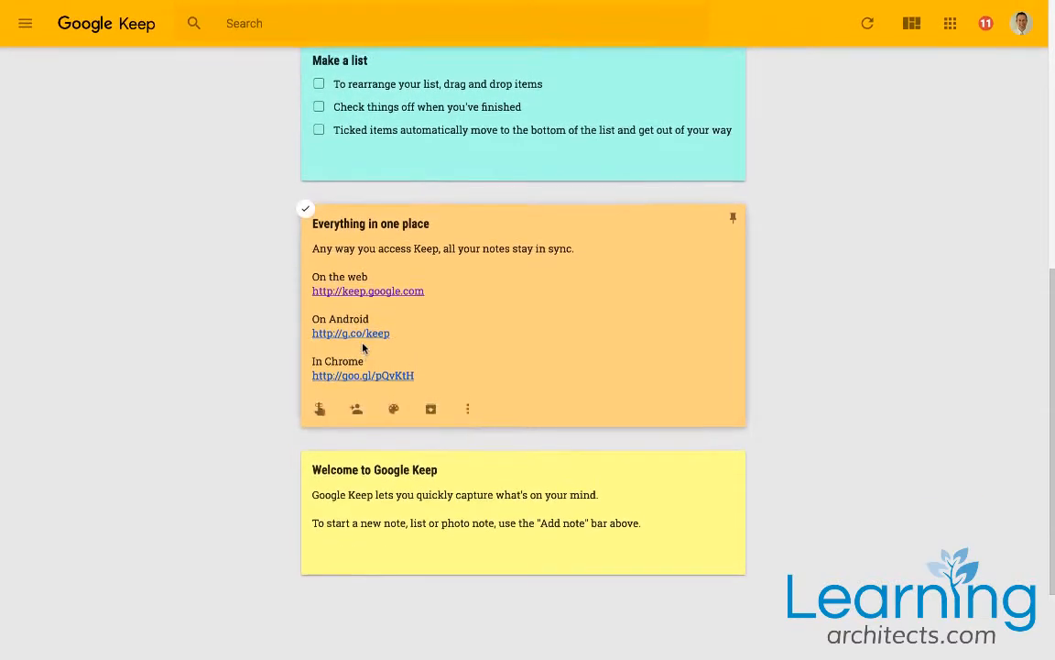
pyautogui.scroll(5, 365, 348)
pyautogui.click(917, 25)
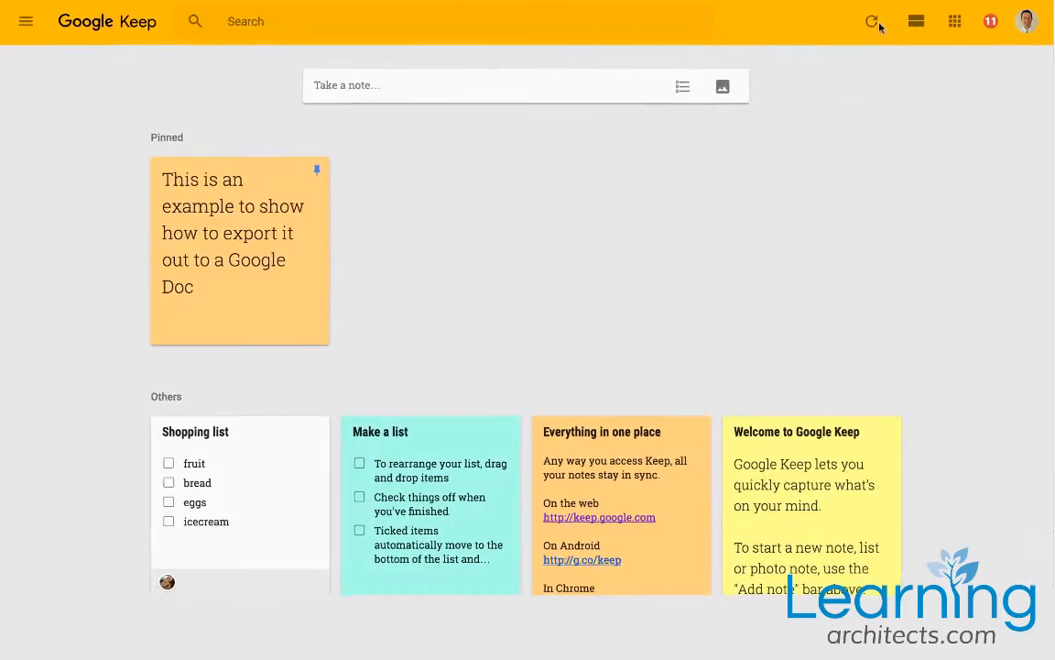
# - Examine the pinned note's reminder options, including the custom date and time, repeat intervals and time-of-day presets, and back out without saving
pyautogui.moveTo(220, 237)
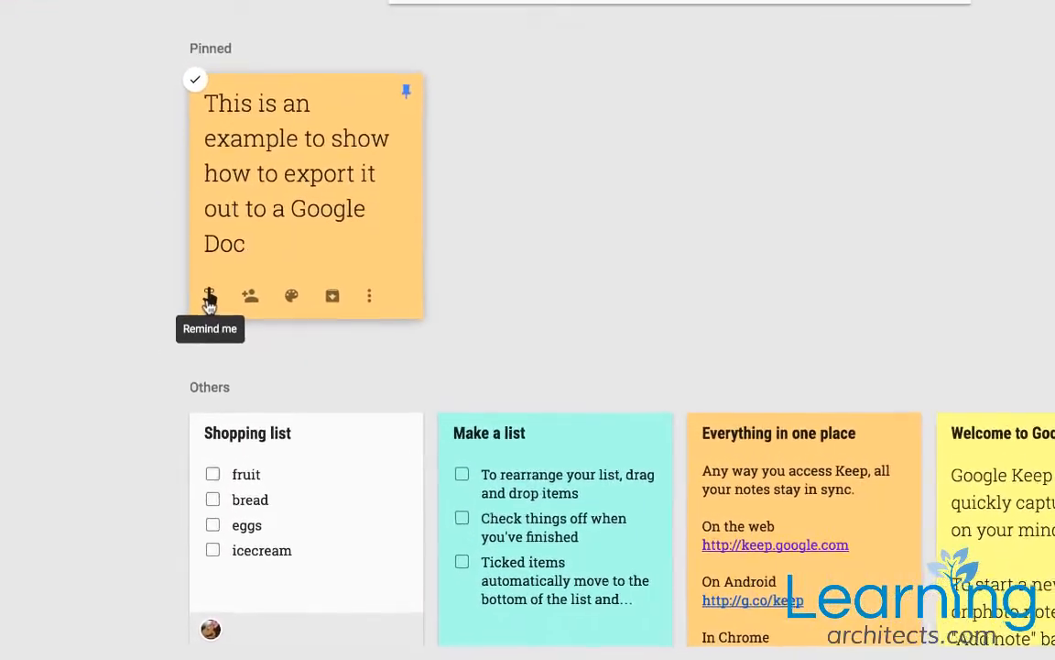
pyautogui.click(202, 302)
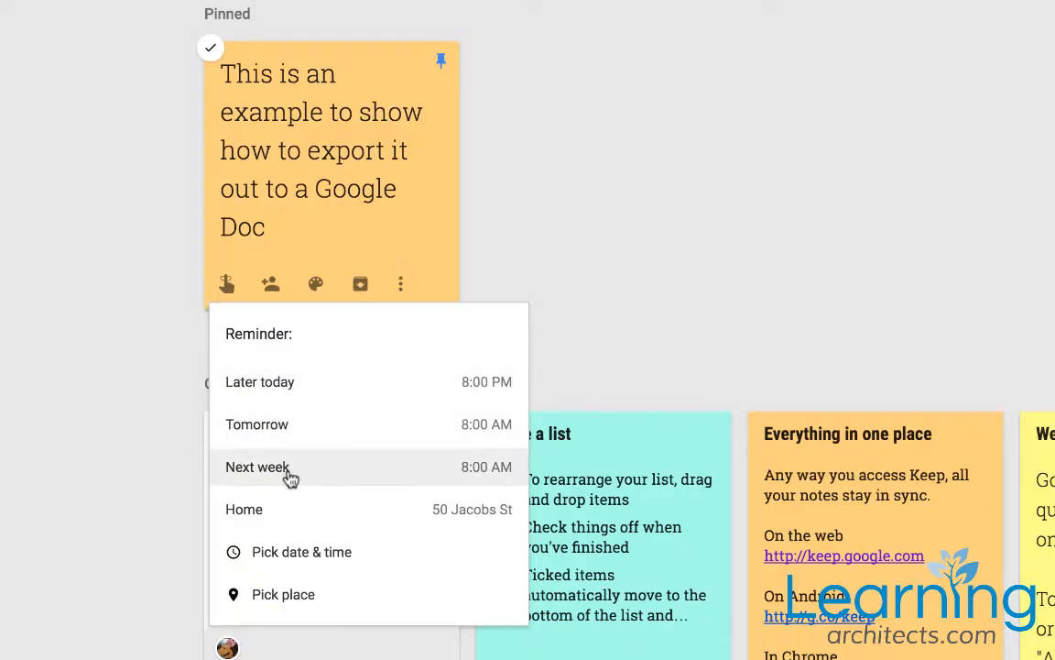
pyautogui.click(342, 555)
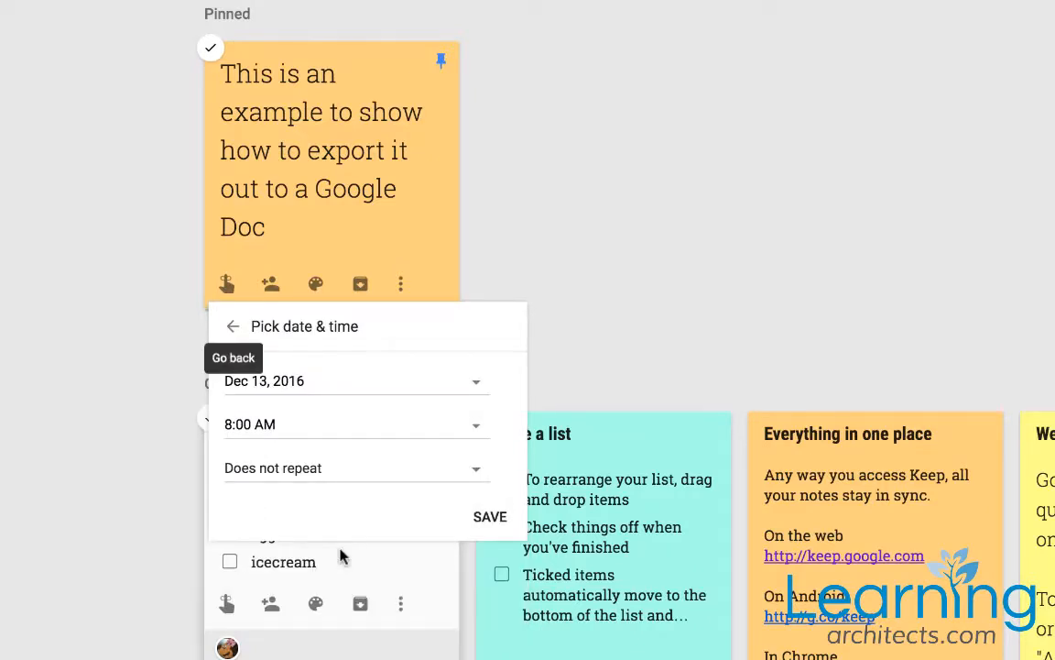
pyautogui.scroll(-1, 452, 430)
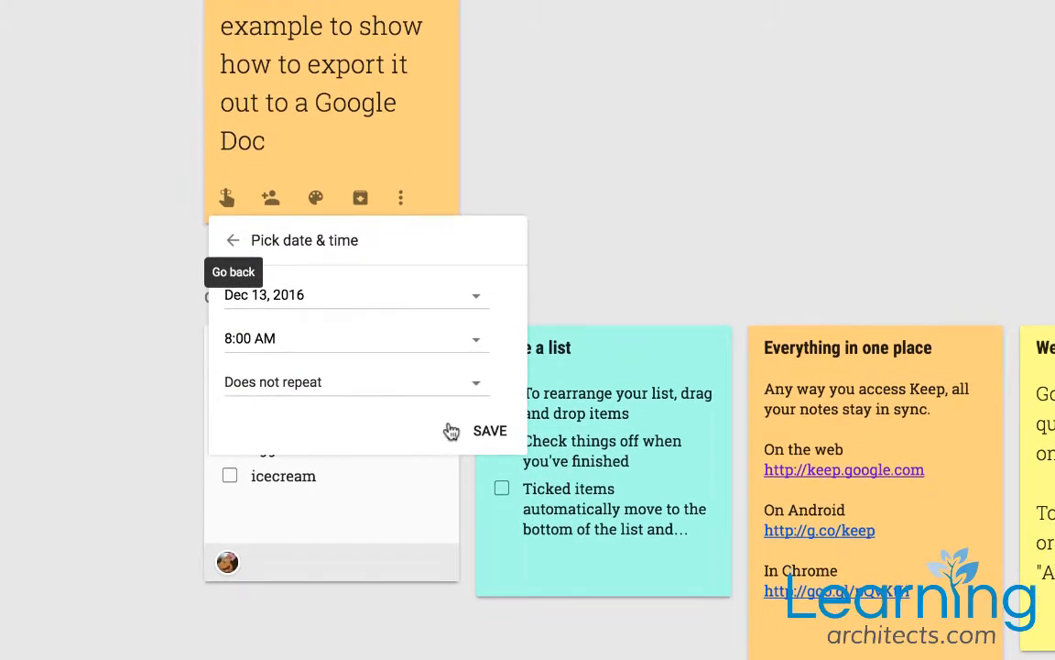
pyautogui.scroll(-1, 446, 422)
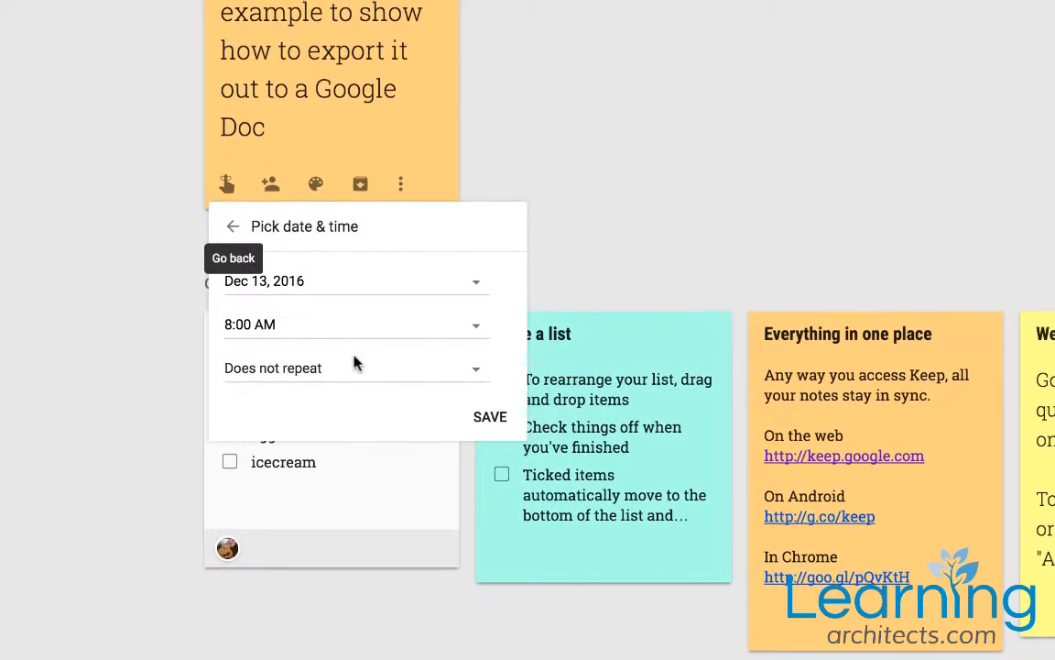
pyautogui.click(477, 370)
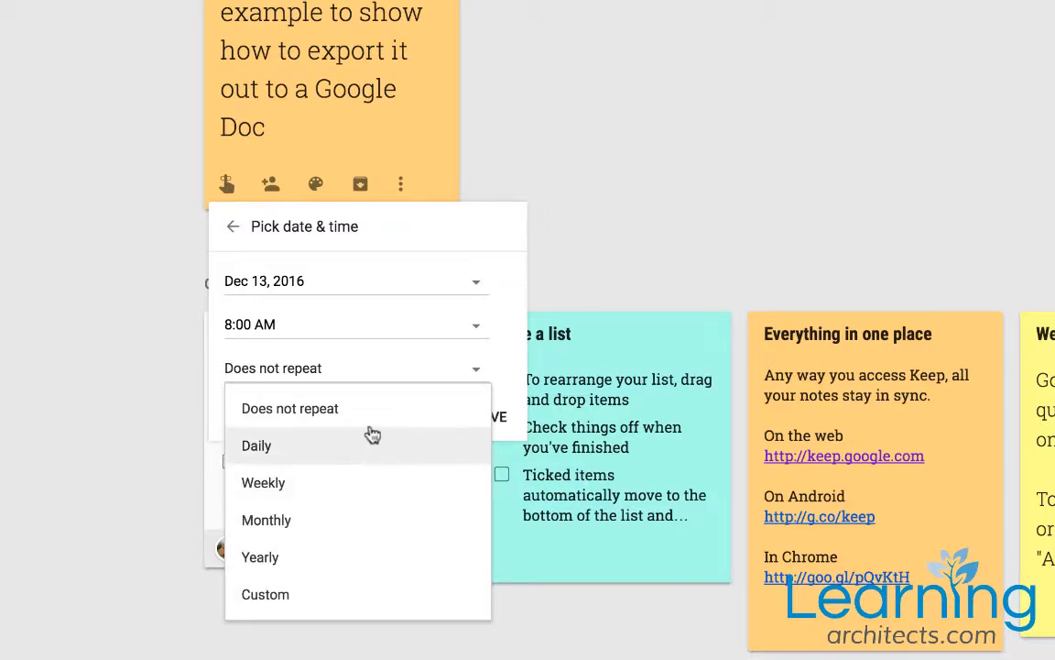
pyautogui.click(477, 326)
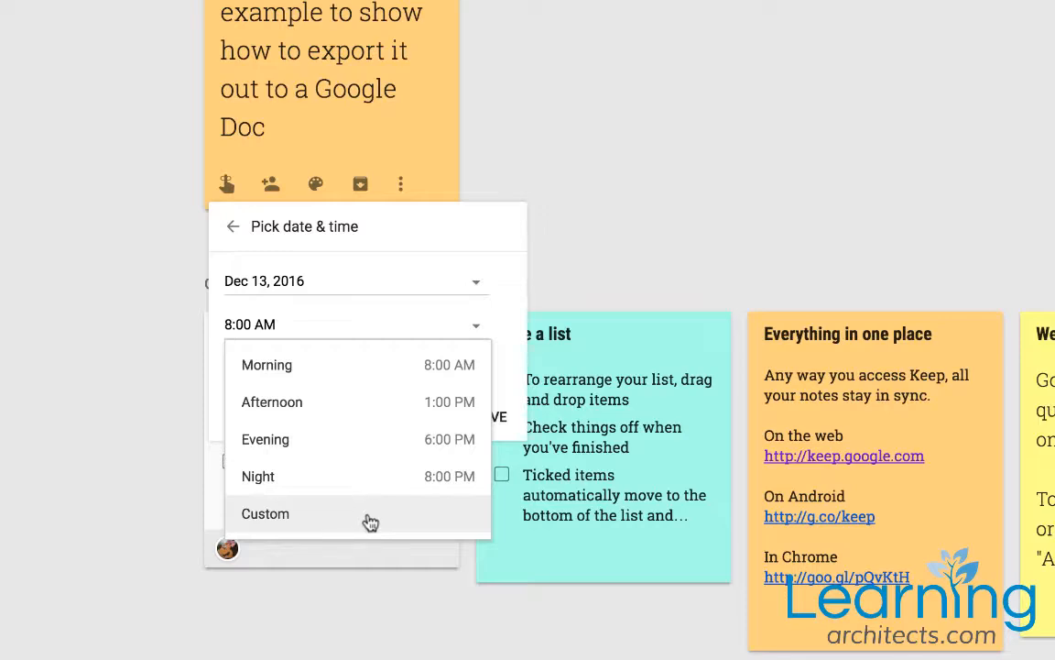
pyautogui.click(233, 229)
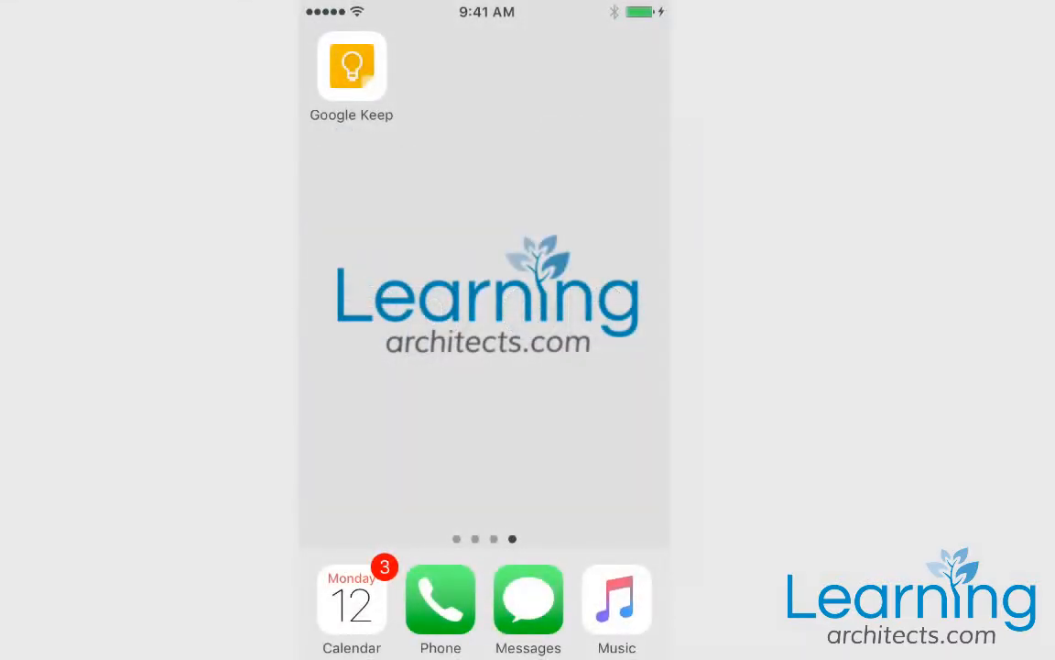
# - Open the Google Keep app on the phone
pyautogui.click(352, 67)
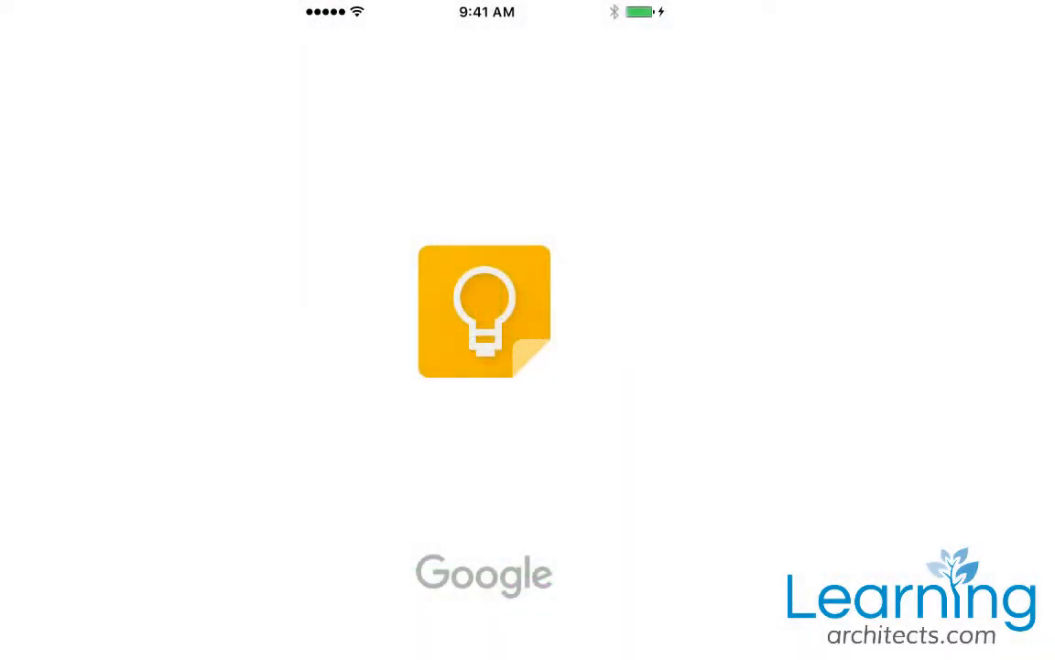